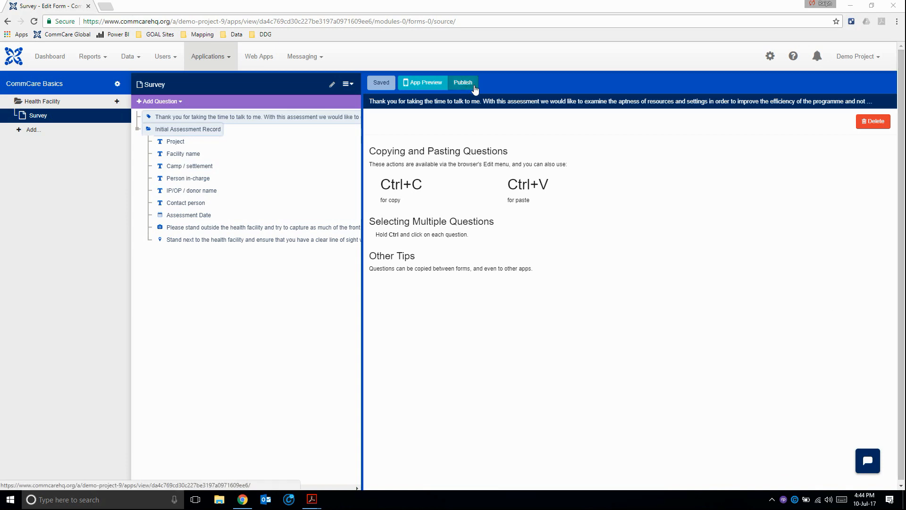
# Make a new version of the CommCare Basics app and comment it as "Pilot".
pyautogui.click(474, 88)
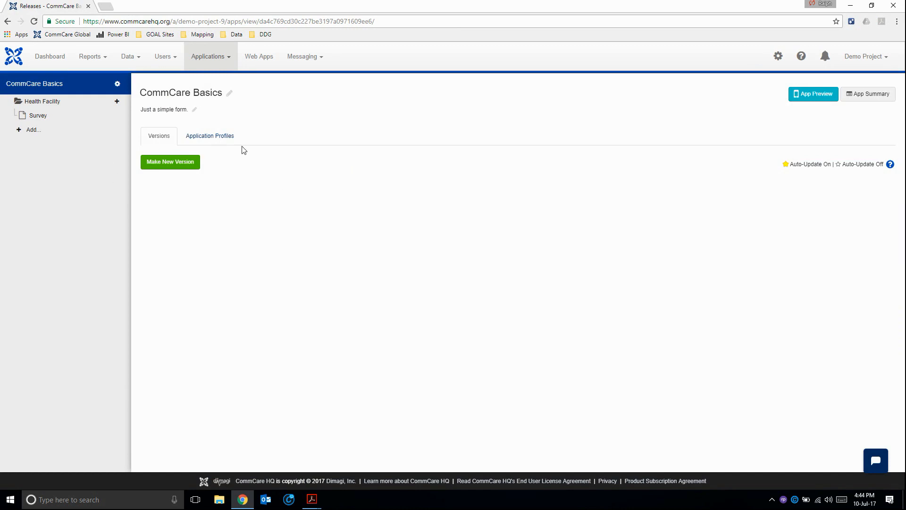
pyautogui.click(159, 161)
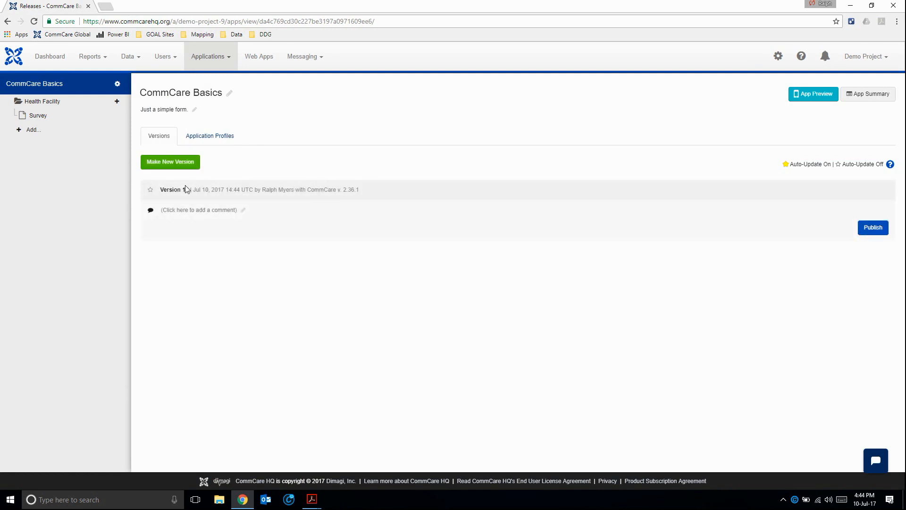
pyautogui.click(237, 213)
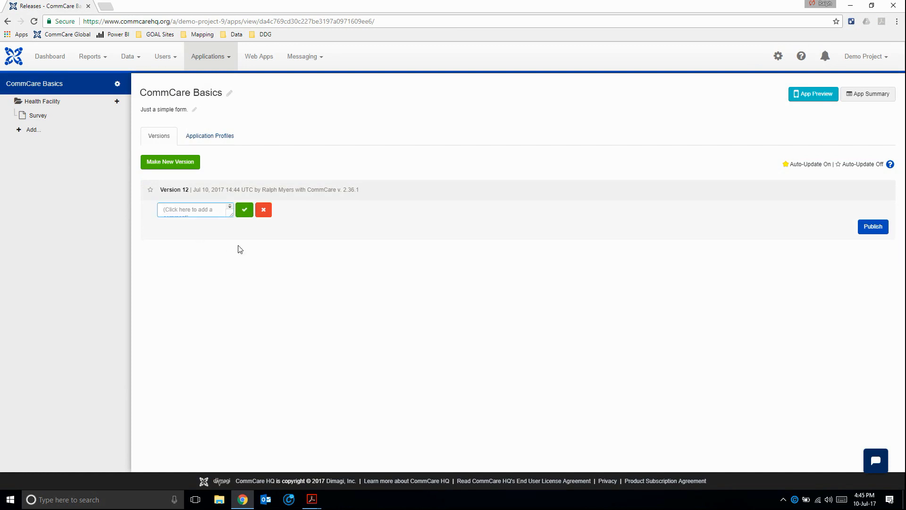
pyautogui.write('Pilot')
pyautogui.click(244, 209)
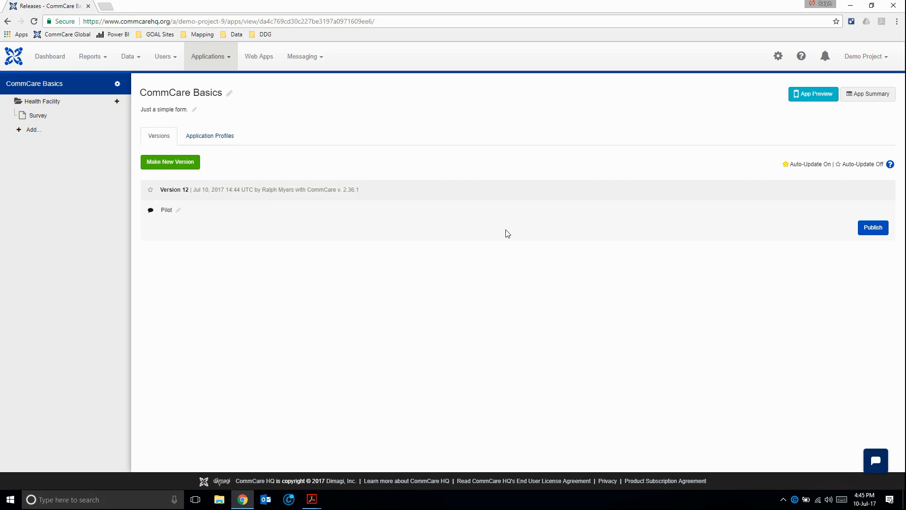
# Publish the Pilot version and copy its Android online-install app code.
pyautogui.click(873, 228)
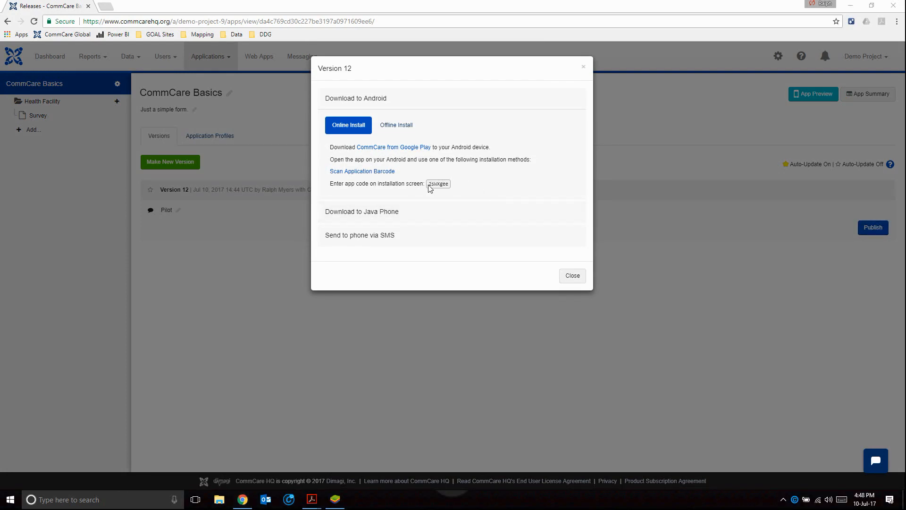
pyautogui.moveTo(429, 184); pyautogui.dragTo(452, 184)
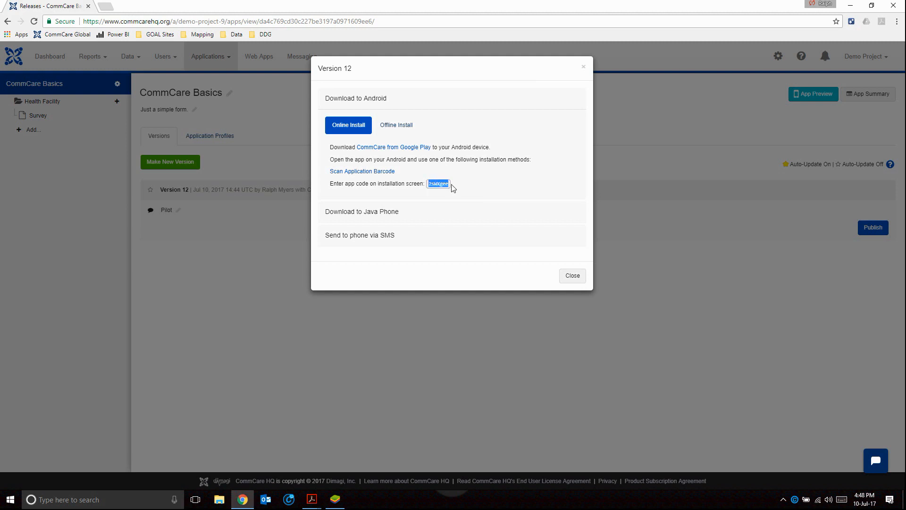
pyautogui.rightClick(443, 184)
pyautogui.click(463, 189)
pyautogui.click(572, 278)
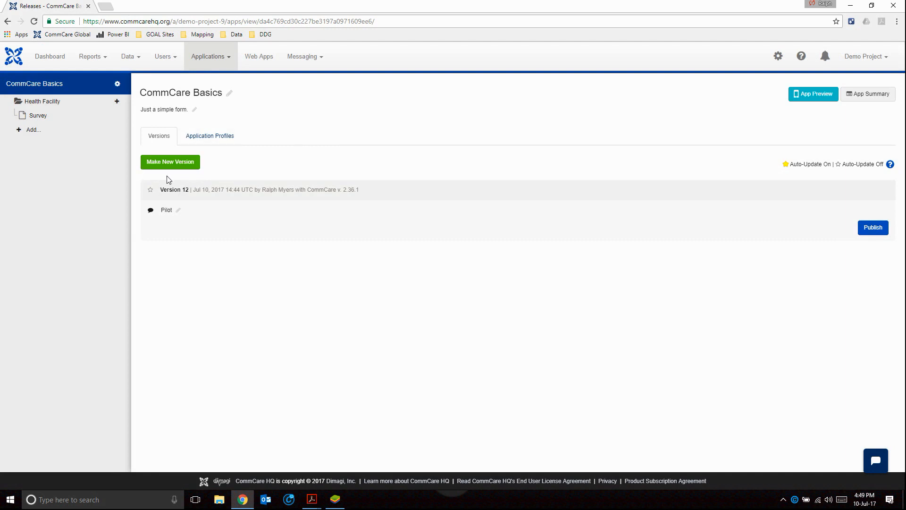
# Start a new mobile worker with username "tester" and both first and last name set to "Tester".
pyautogui.click(172, 58)
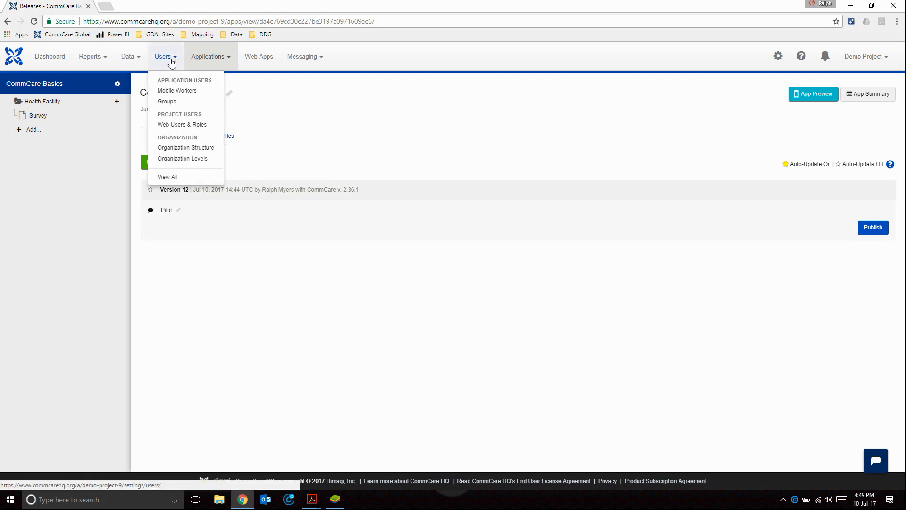
pyautogui.click(203, 94)
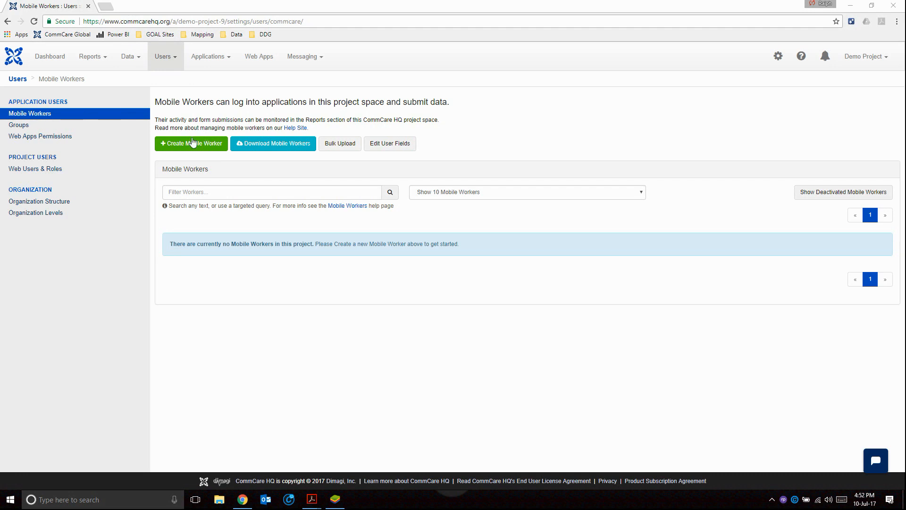
pyautogui.click(193, 147)
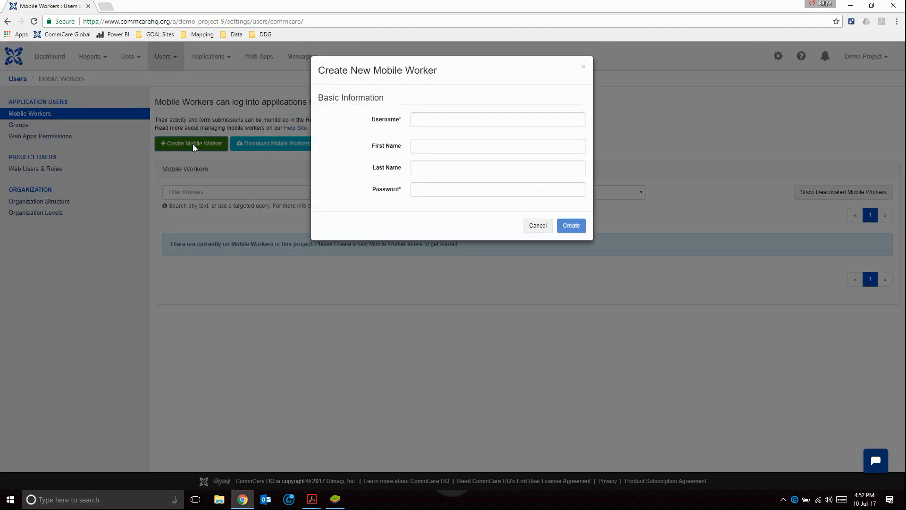
pyautogui.click(444, 119)
pyautogui.write('Tes')
pyautogui.press('BackSpace')
pyautogui.press('BackSpace')
pyautogui.press('BackSpace')
pyautogui.write('tester')
pyautogui.press('Tab')
pyautogui.write('Tester')
pyautogui.press('Tab')
pyautogui.write('Tester')
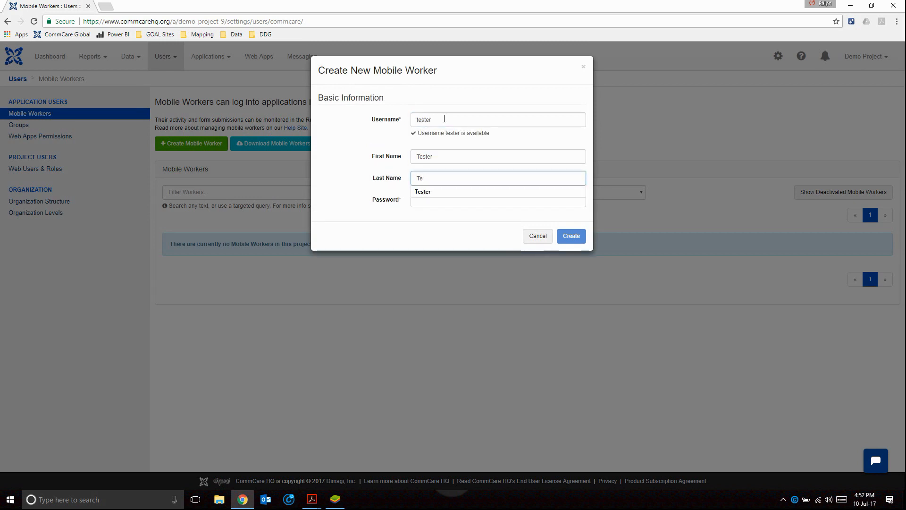
pyautogui.press('Tab')
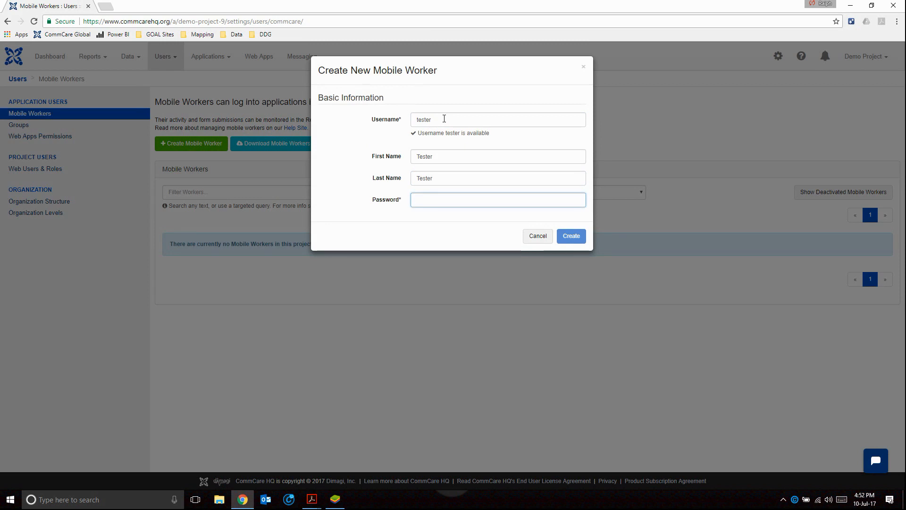
# Enter the new mobile worker's password and create the account.
pyautogui.write('tester')
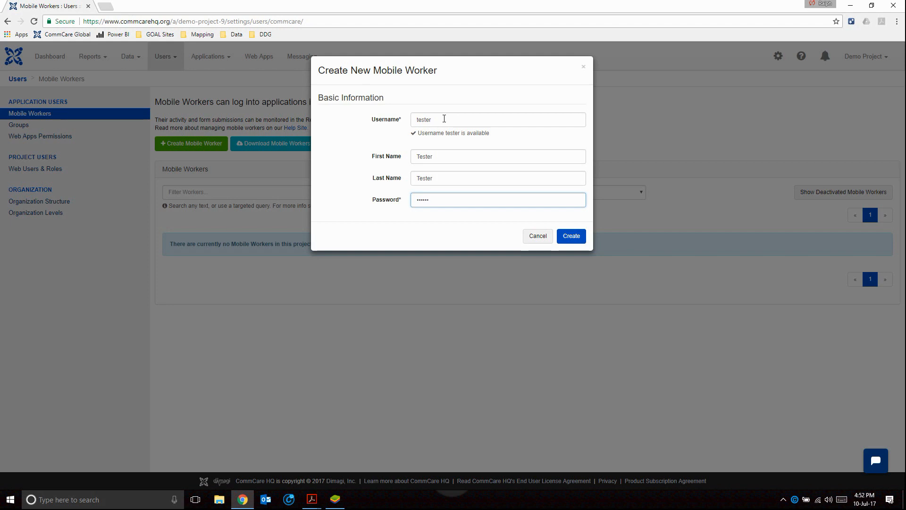
pyautogui.click(570, 236)
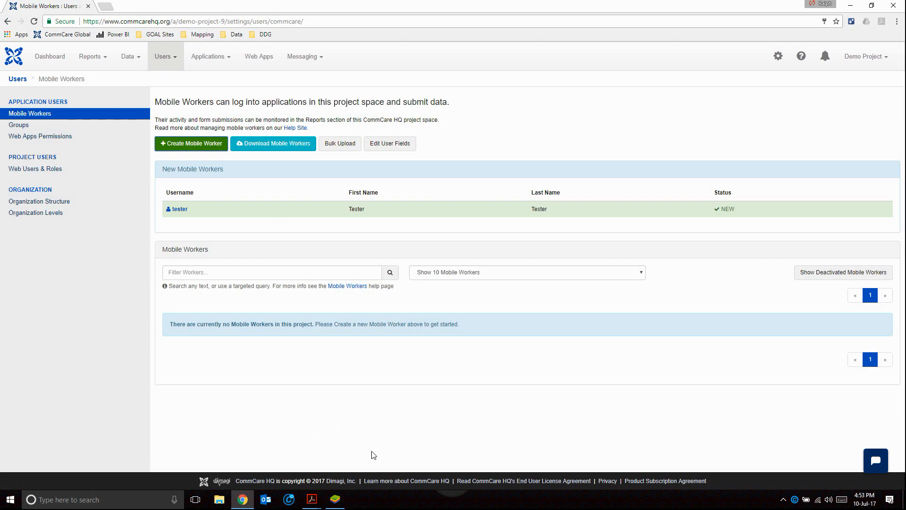
# Switch to BlueStacks App Player, clear the stored data of the CommCare app, and close the device settings.
pyautogui.moveTo(339, 504)
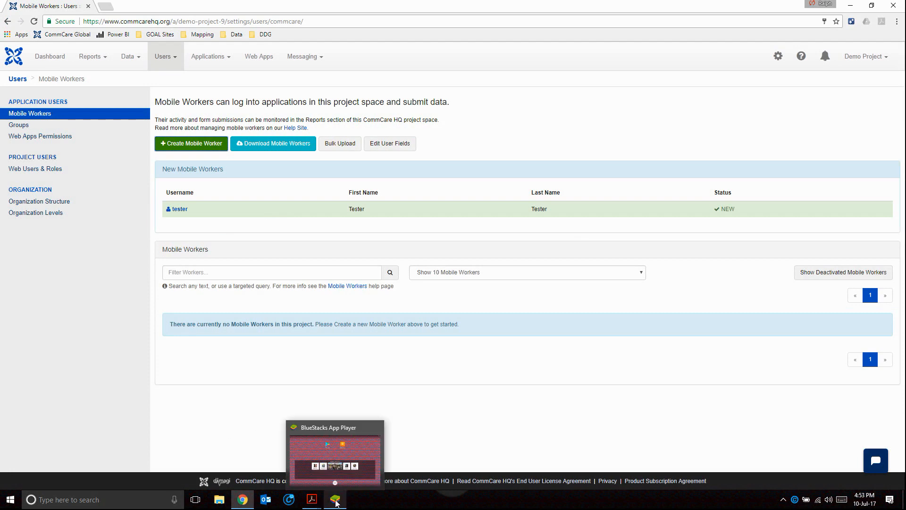
pyautogui.click(332, 502)
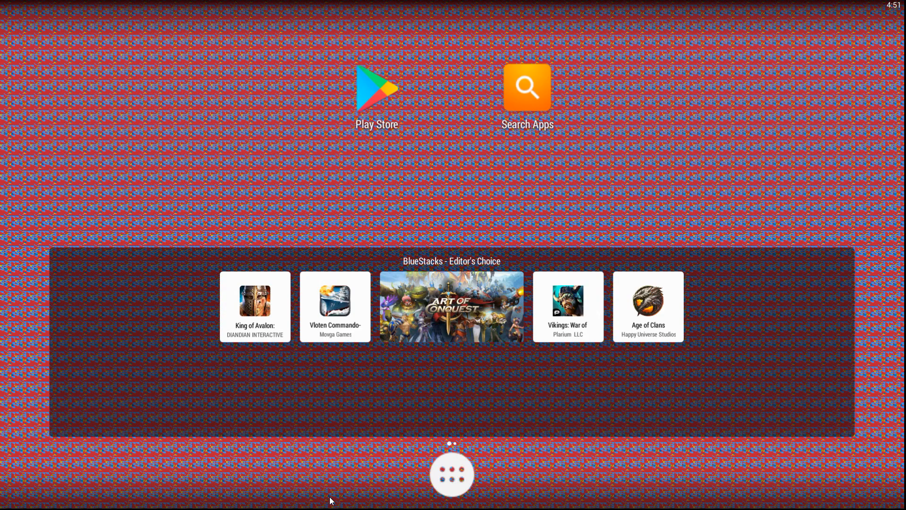
pyautogui.click(457, 479)
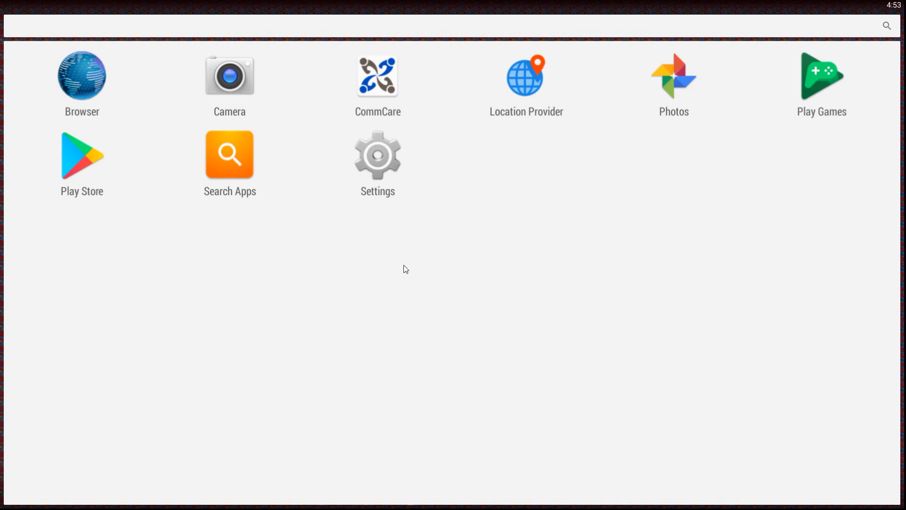
pyautogui.click(375, 154)
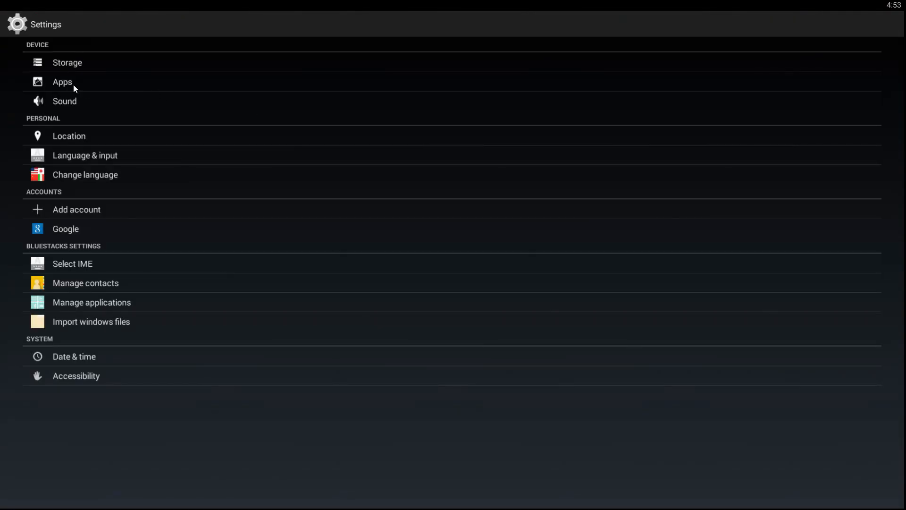
pyautogui.click(62, 82)
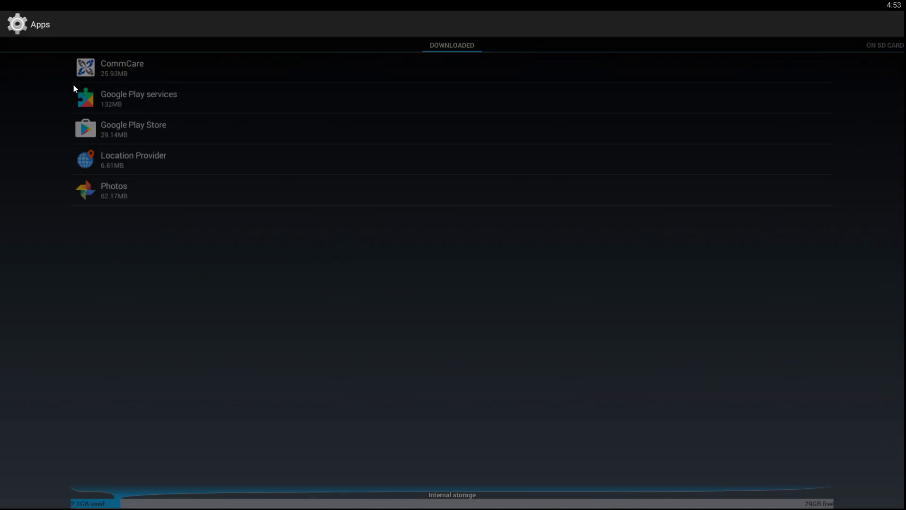
pyautogui.click(180, 65)
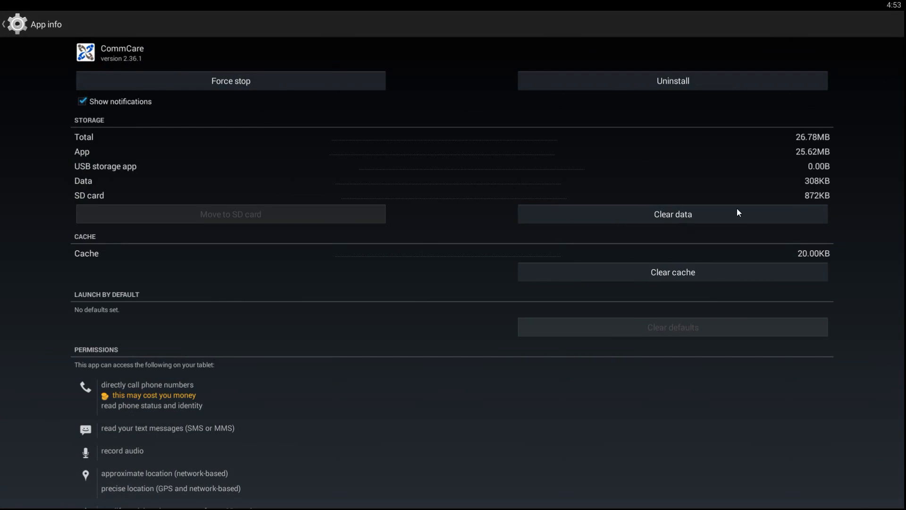
pyautogui.click(704, 217)
pyautogui.click(547, 296)
pyautogui.click(9, 26)
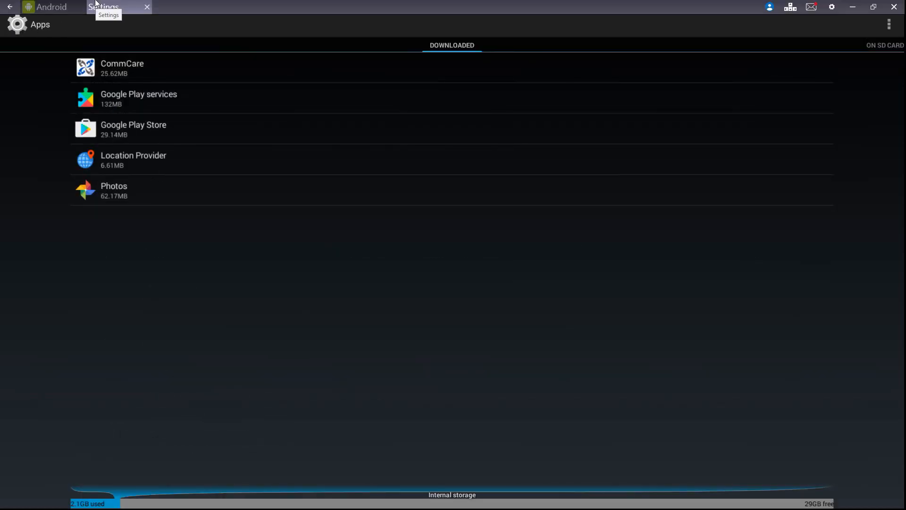
pyautogui.click(147, 7)
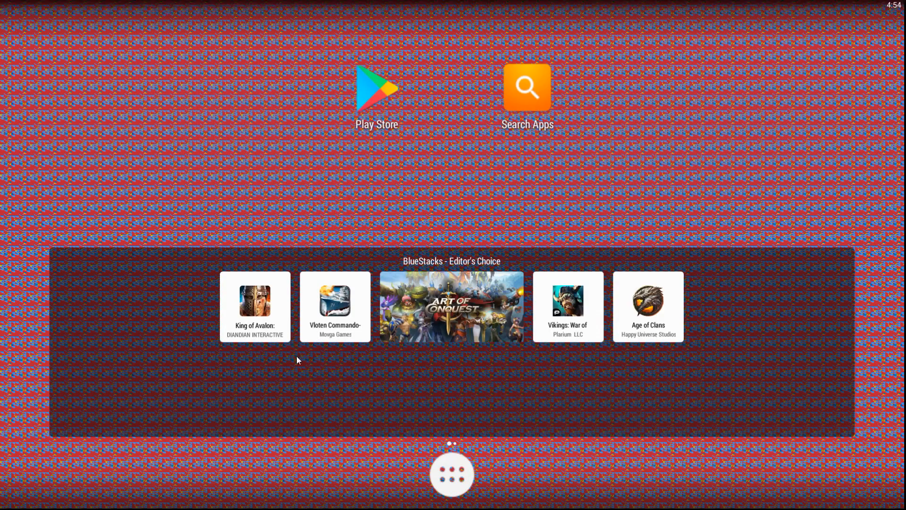
# Launch the CommCare app on the emulated device and dismiss the BlueStacks Premium advertisements.
pyautogui.click(449, 479)
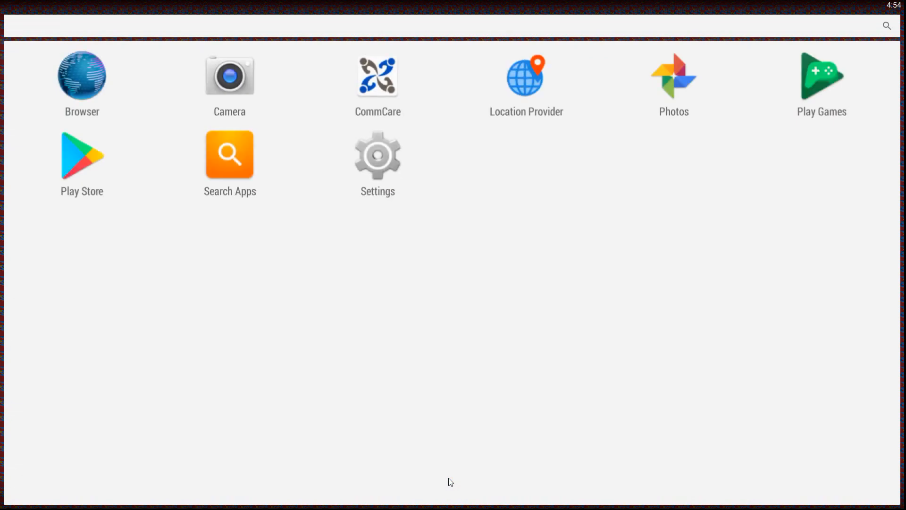
pyautogui.click(383, 81)
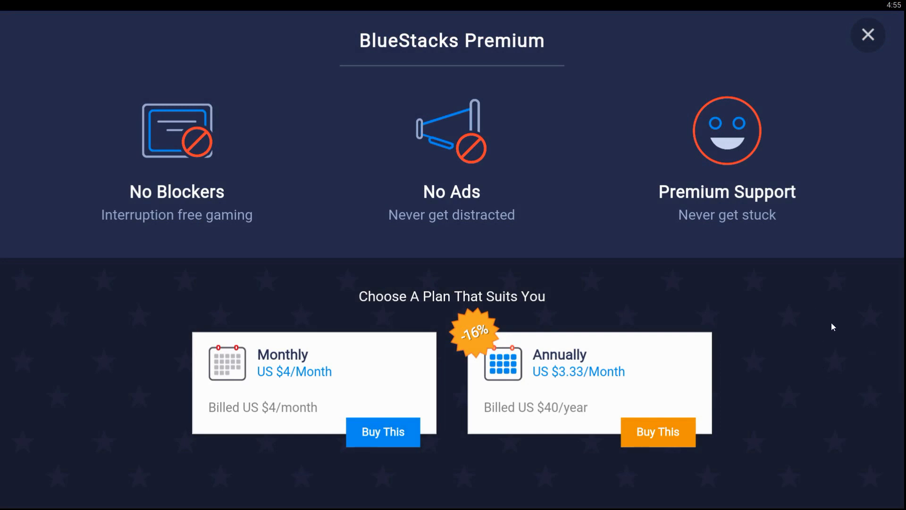
pyautogui.click(868, 35)
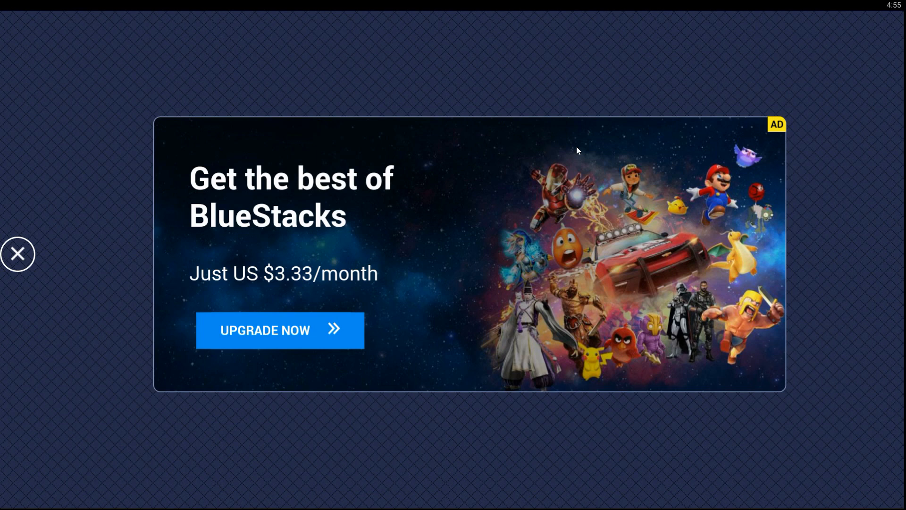
pyautogui.click(19, 255)
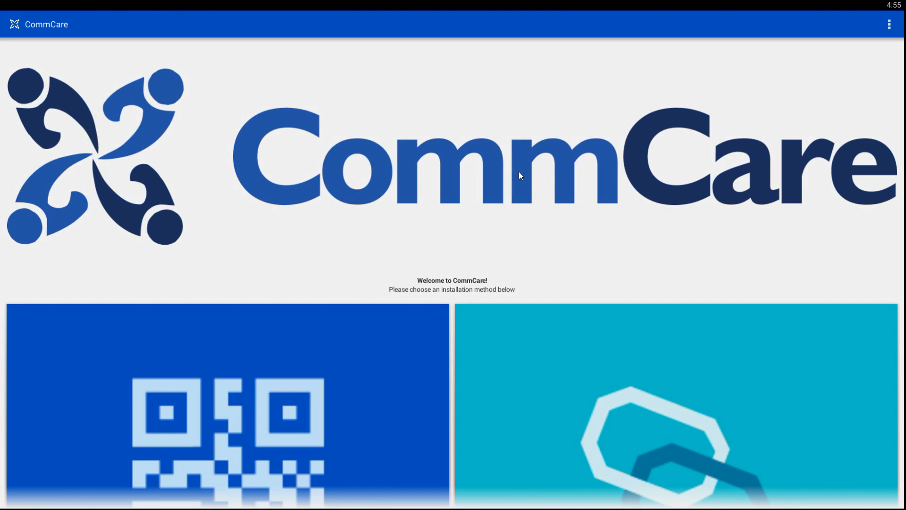
# Choose installation by code in CommCare and enter the app code of the published version.
pyautogui.scroll(-3, 604, 257)
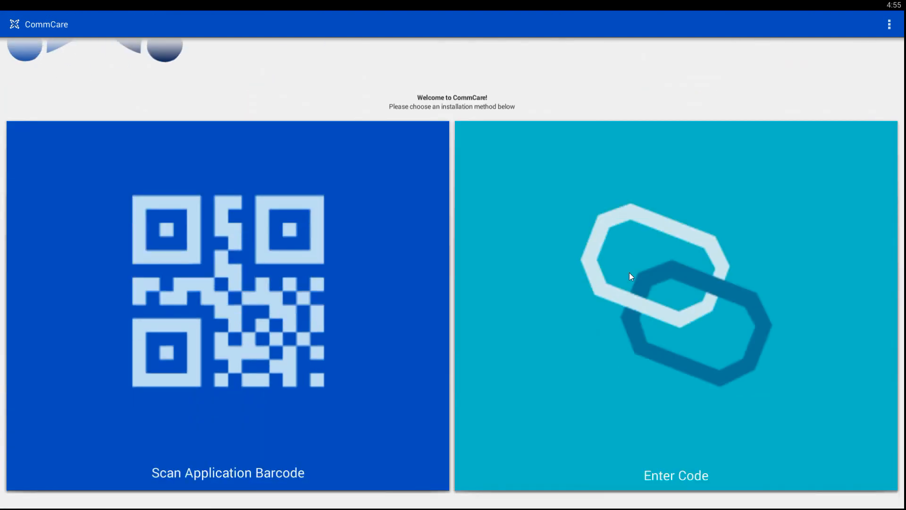
pyautogui.click(708, 319)
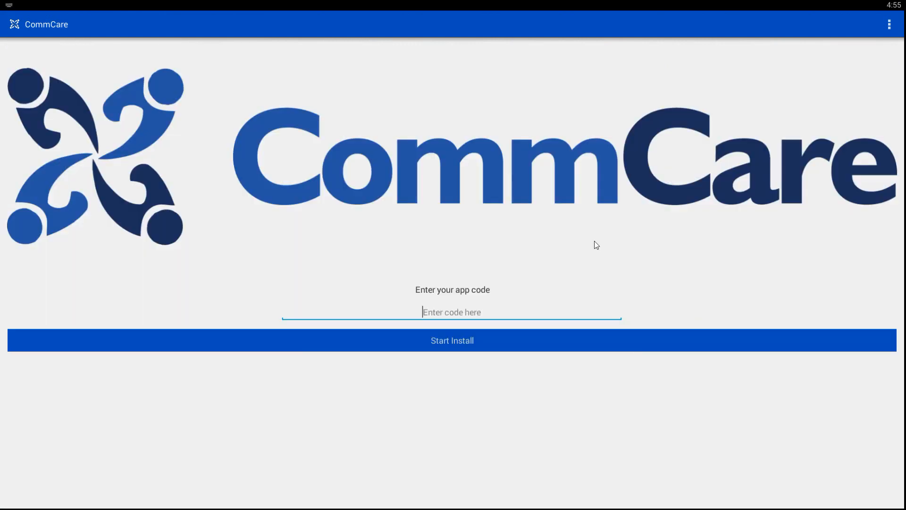
# Switch to CommCare HQ in the browser and look up the app code in the CommCare Basics version's publishing details.
pyautogui.hotkey('alt', 'Tab')
pyautogui.hotkey('alt', 'Tab')
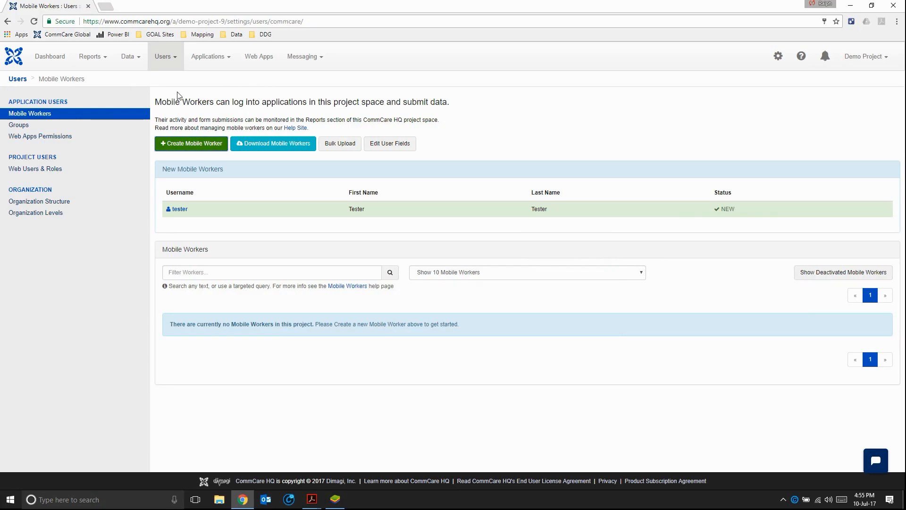
pyautogui.click(223, 60)
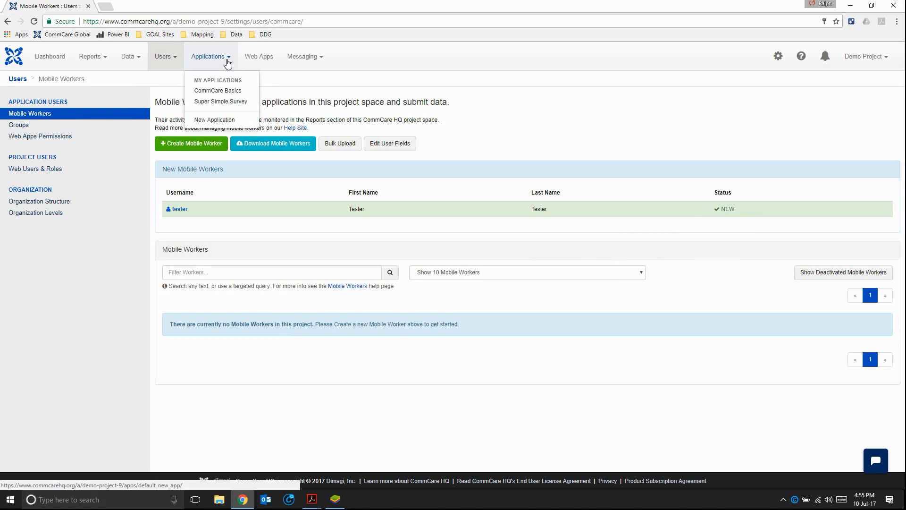
pyautogui.click(243, 93)
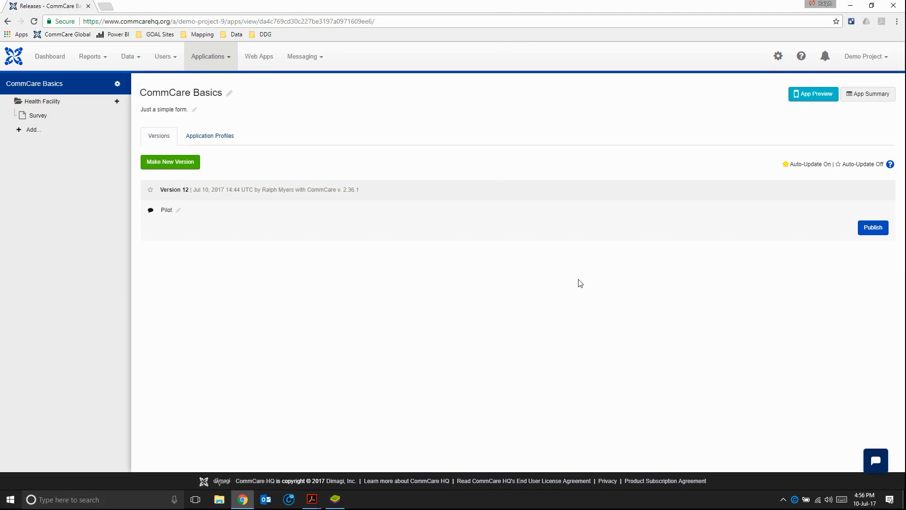
pyautogui.click(877, 232)
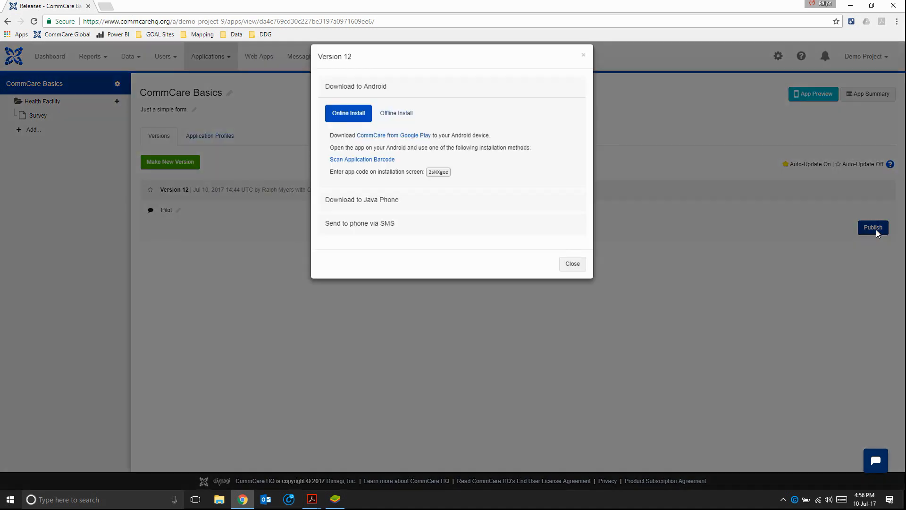
pyautogui.moveTo(429, 184); pyautogui.dragTo(472, 188)
# Return to BlueStacks and start installing the app with the entered app code.
pyautogui.hotkey('alt', 'Tab')
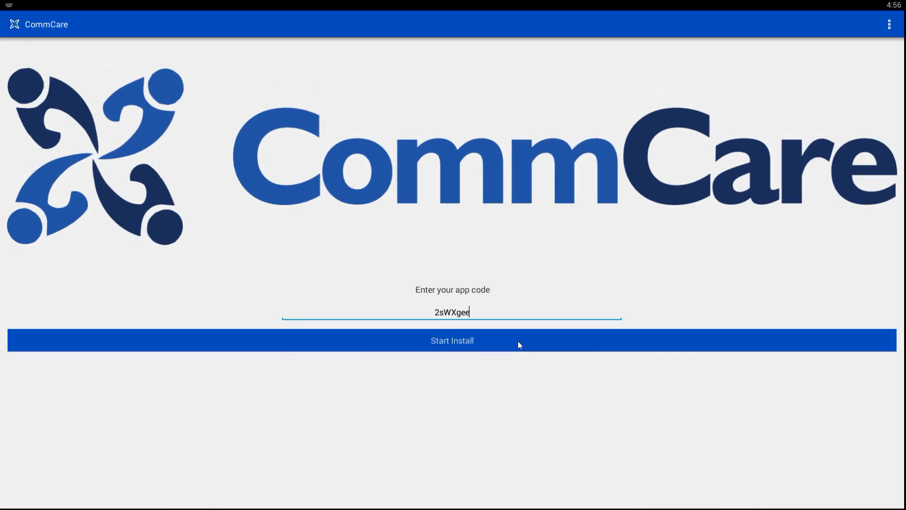
pyautogui.click(239, 338)
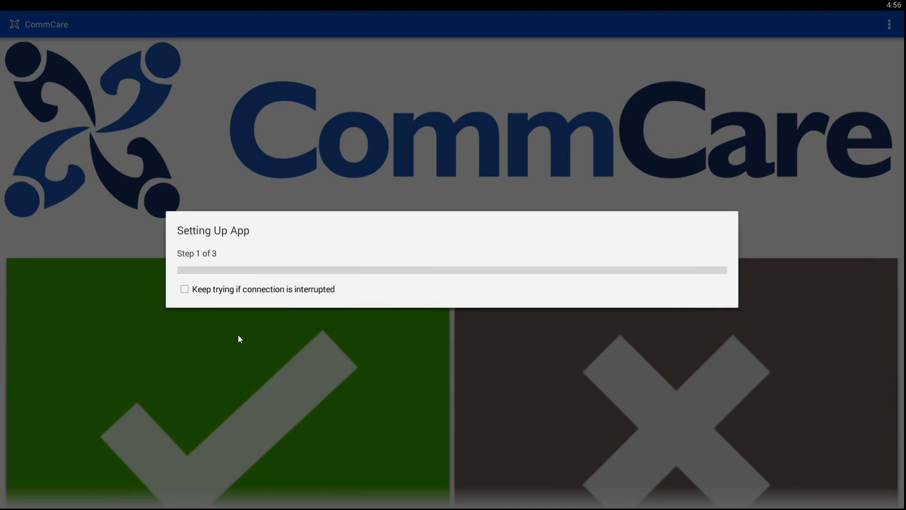
# Keep the app setup retrying if the connection is interrupted, and log in as tester with the account password.
pyautogui.click(185, 289)
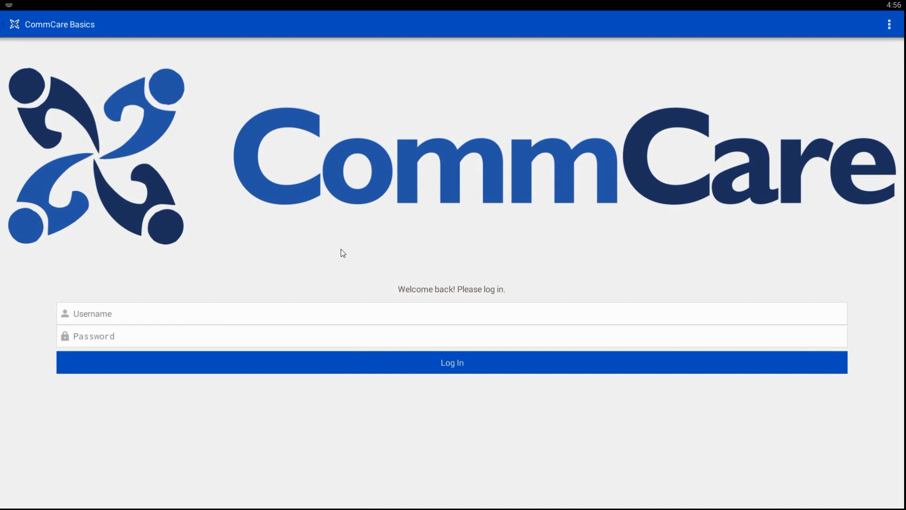
pyautogui.write('tester')
pyautogui.press('Tab')
pyautogui.write('1')
pyautogui.press('BackSpace')
pyautogui.write('1234')
pyautogui.press('BackSpace')
pyautogui.press('BackSpace')
pyautogui.press('BackSpace')
pyautogui.press('BackSpace')
pyautogui.write('123456')
pyautogui.click(450, 363)
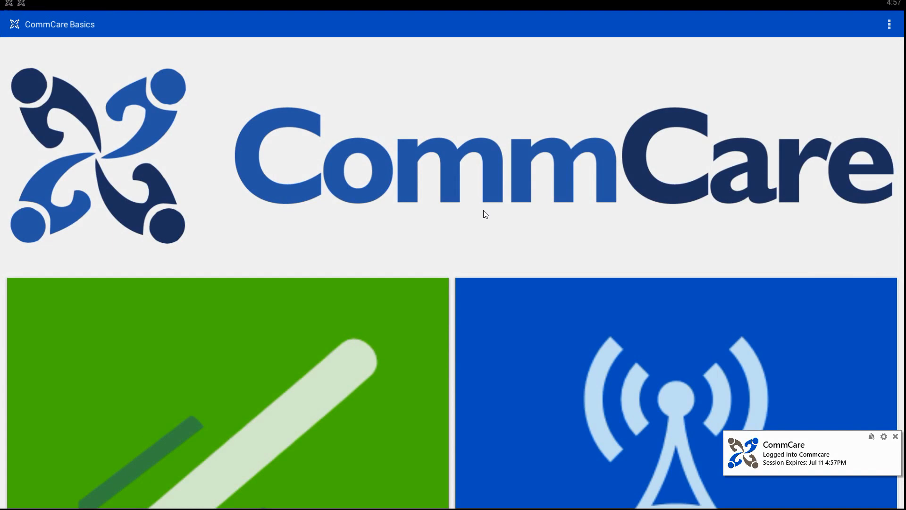
# Look over the CommCare Basics home screen and open the Survey form under Health Facility.
pyautogui.scroll(-5, 484, 214)
pyautogui.scroll(3, 484, 214)
pyautogui.scroll(3, 483, 214)
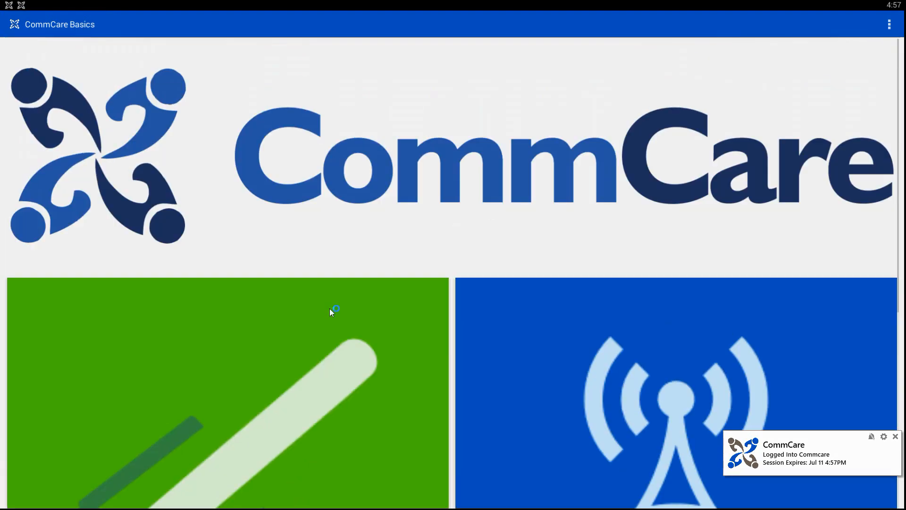
pyautogui.scroll(-6, 512, 206)
pyautogui.scroll(-2, 510, 202)
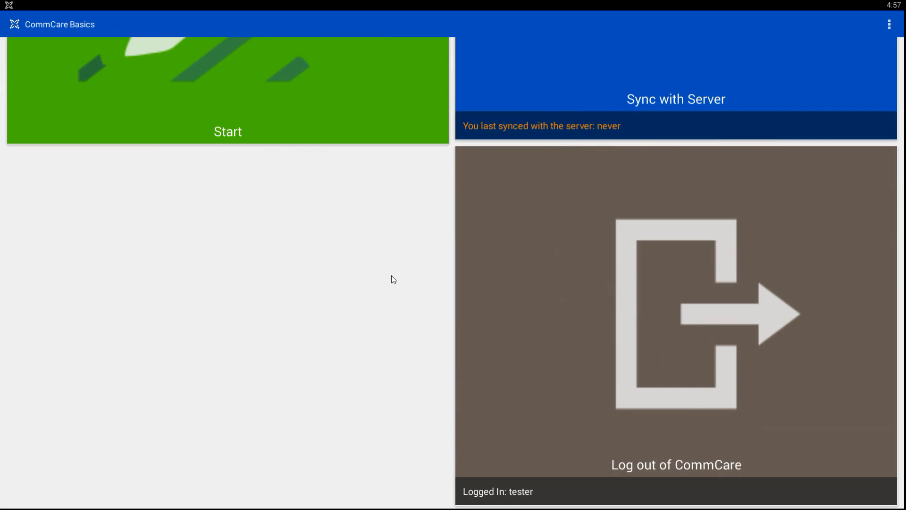
pyautogui.scroll(5, 392, 278)
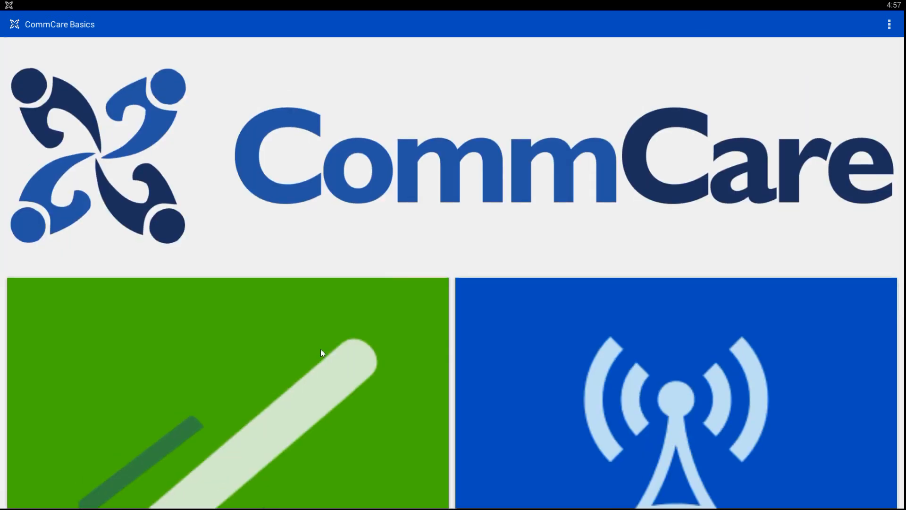
pyautogui.click(323, 352)
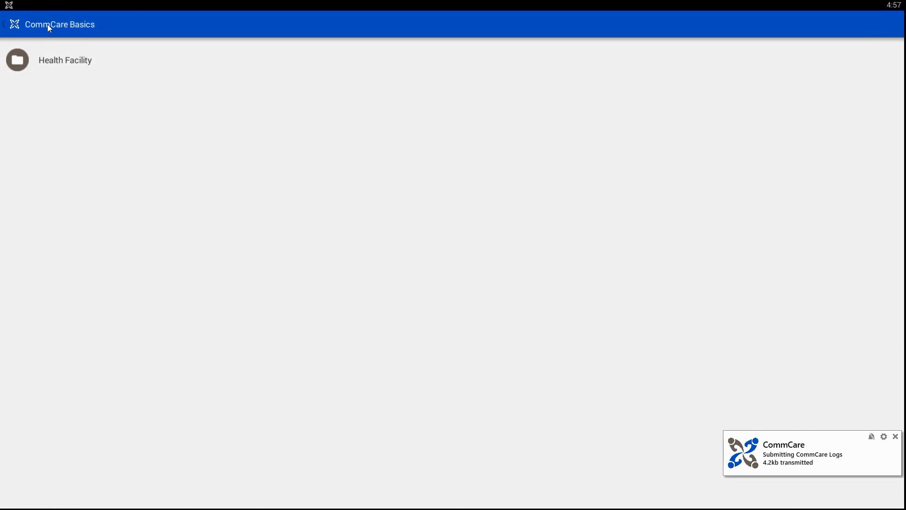
pyautogui.click(58, 63)
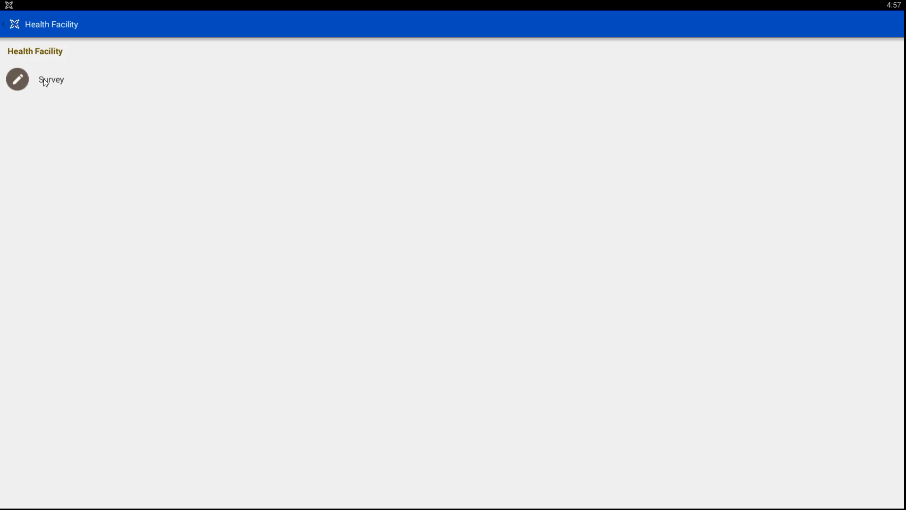
pyautogui.click(46, 83)
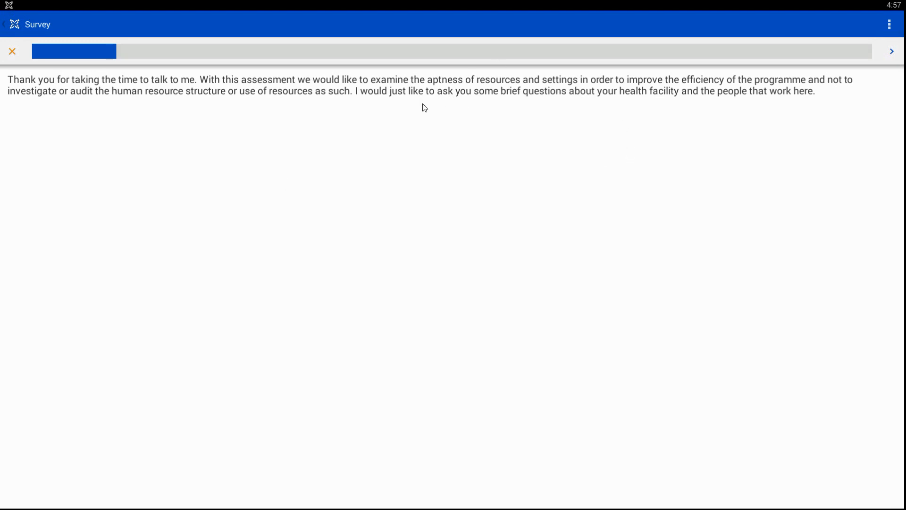
# Pass the introduction and answer the Project question with "UNHCR Primary Health Care for Tongogara Refugee Camp".
pyautogui.click(891, 52)
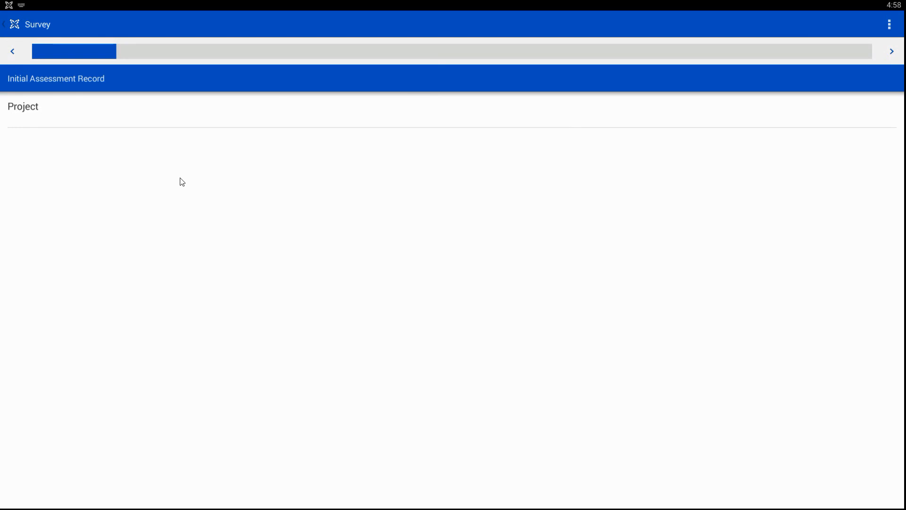
pyautogui.write('UNHCR Primary Health Care for Tongogara Refugee Camp')
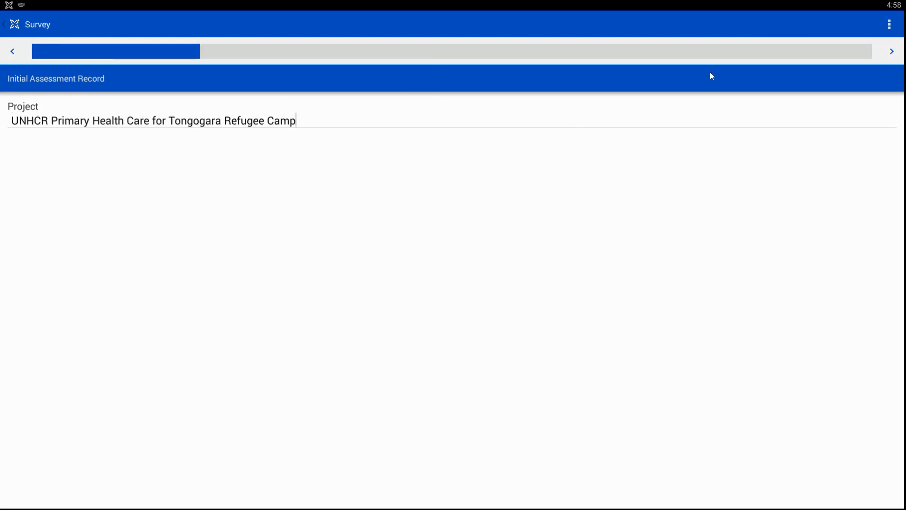
pyautogui.click(892, 51)
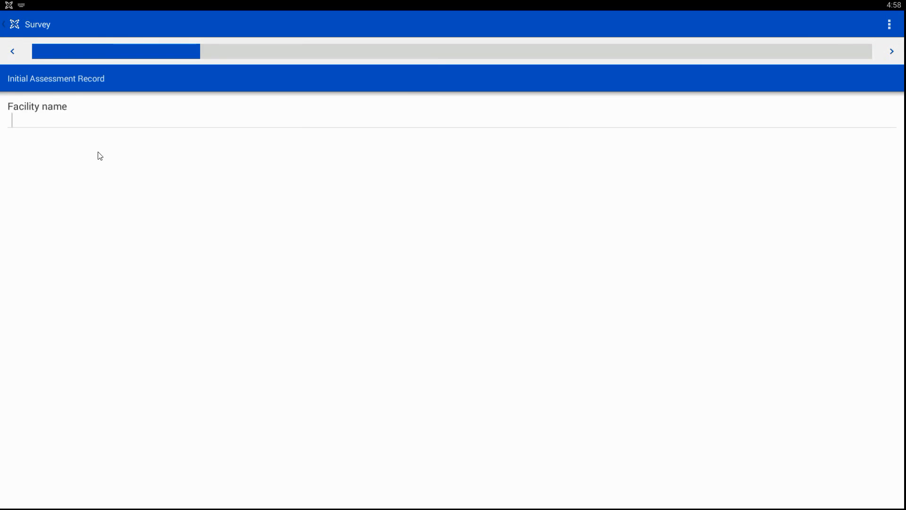
# Try to skip the Facility name question without an answer, and go back to check the Project answer.
pyautogui.click(892, 51)
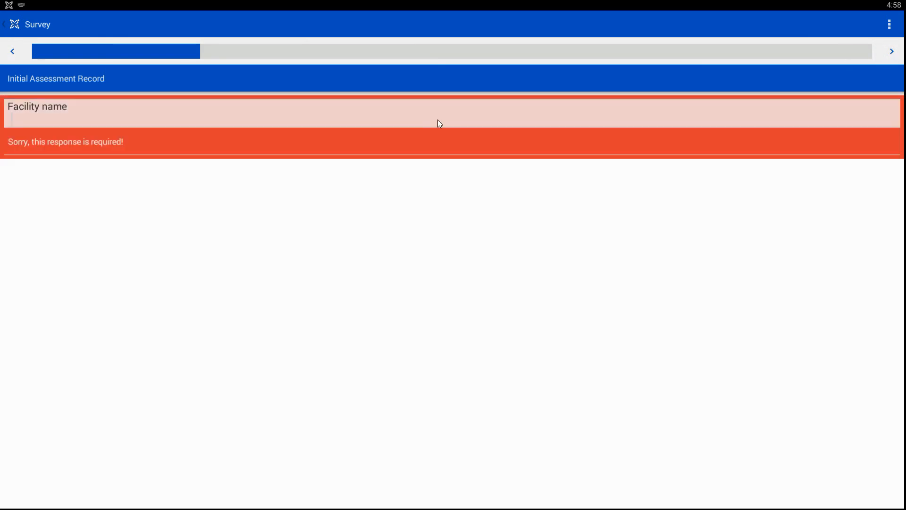
pyautogui.click(11, 54)
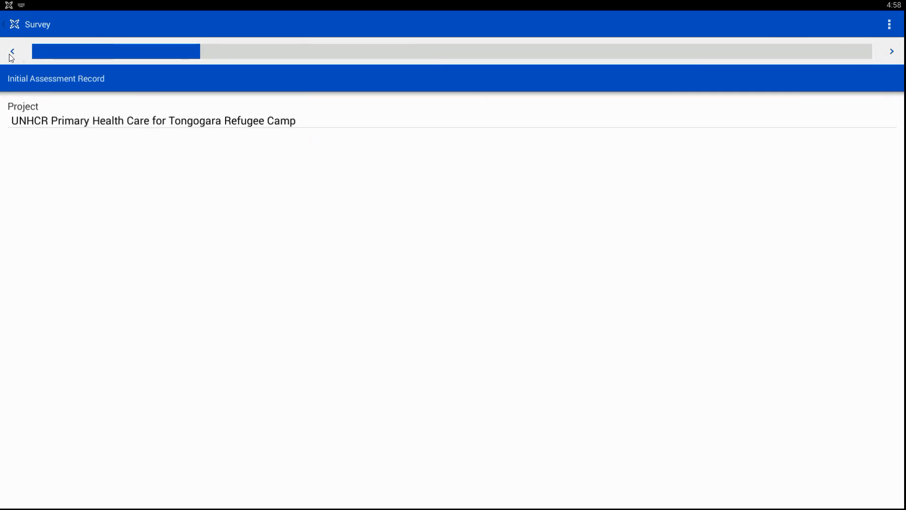
pyautogui.click(893, 55)
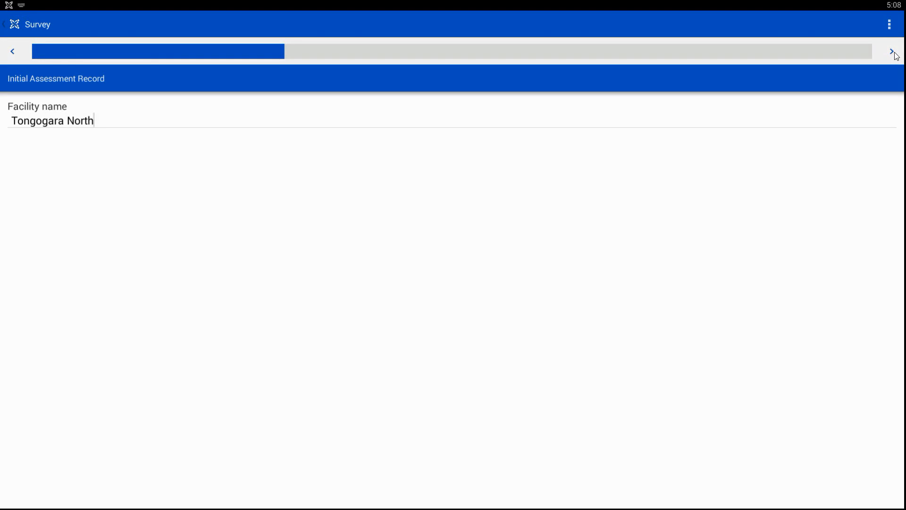
# Answer Facility name with Tongogara North, camp with Tongogara Refugee Camp and donor with GOAL, and enter the names of the person in-charge and contact person.
pyautogui.click(893, 53)
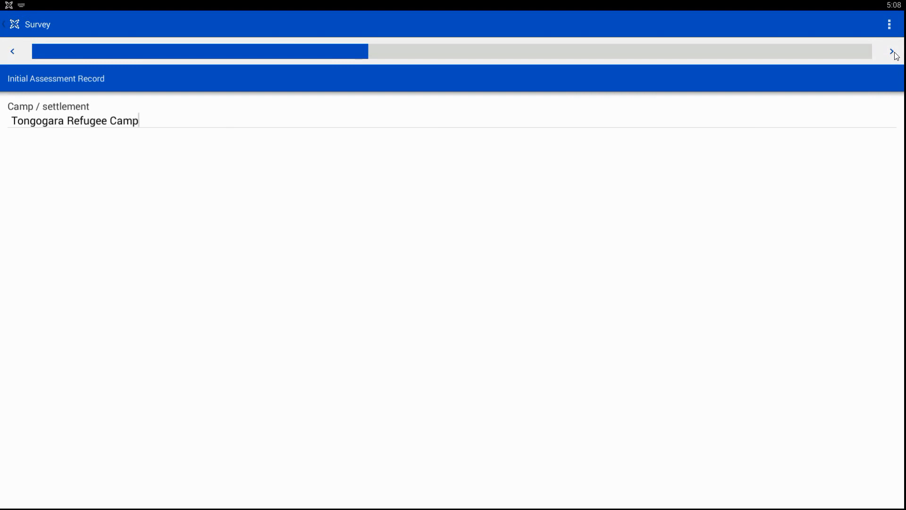
pyautogui.click(893, 53)
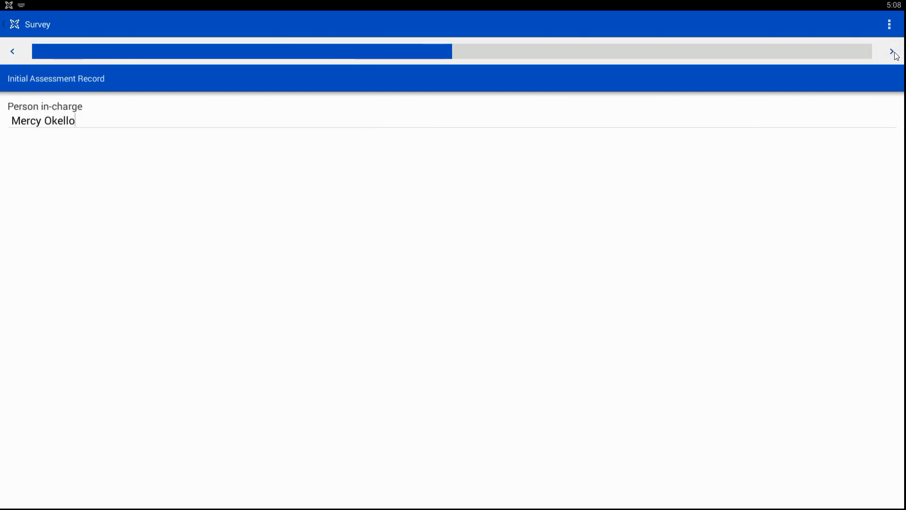
pyautogui.click(893, 53)
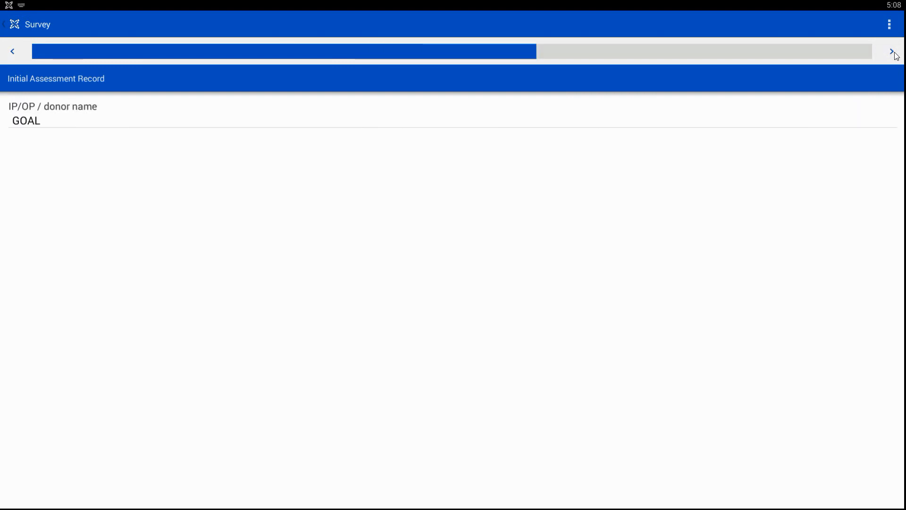
pyautogui.click(895, 55)
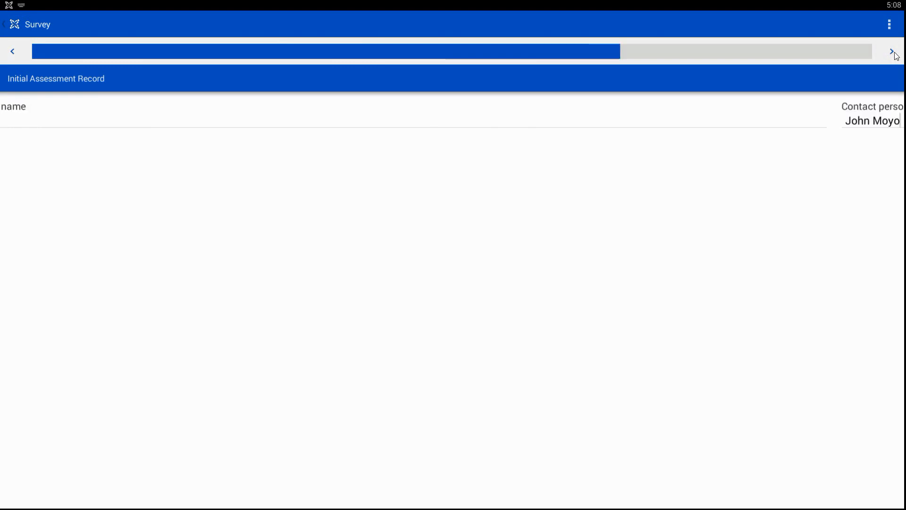
pyautogui.click(894, 53)
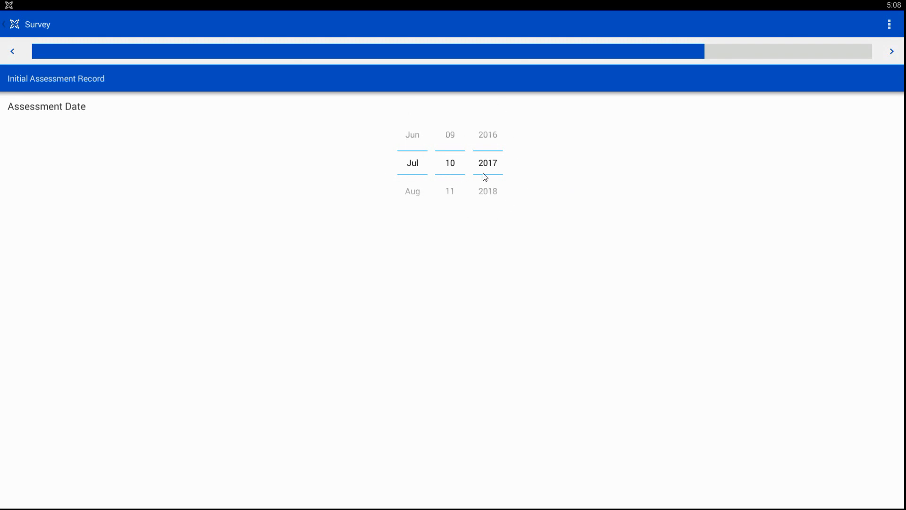
# Adjust the day of the Assessment Date and look ahead at the facility photo and GPS questions.
pyautogui.moveTo(456, 148); pyautogui.dragTo(457, 256)
pyautogui.click(892, 52)
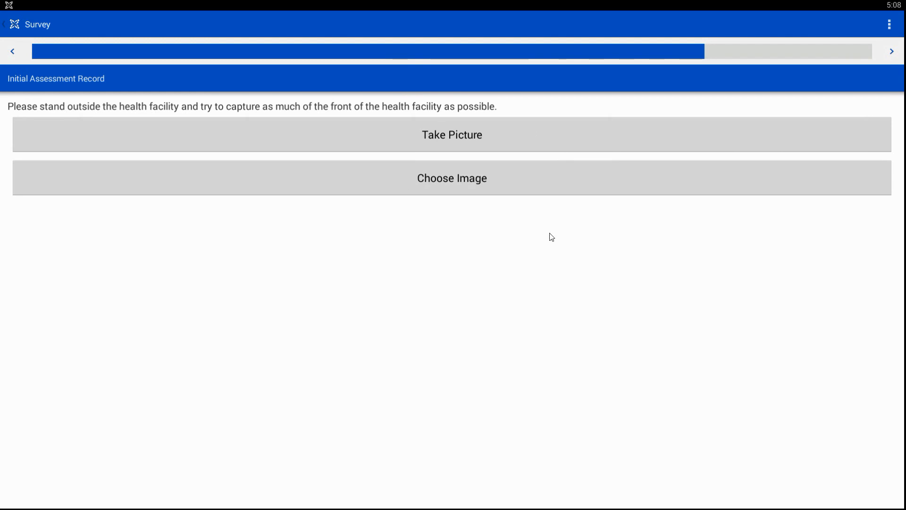
pyautogui.click(890, 52)
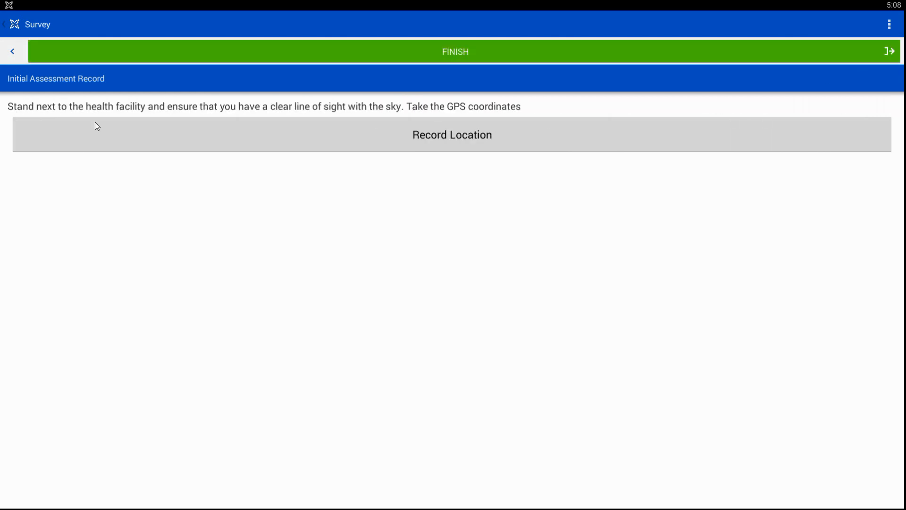
pyautogui.click(11, 52)
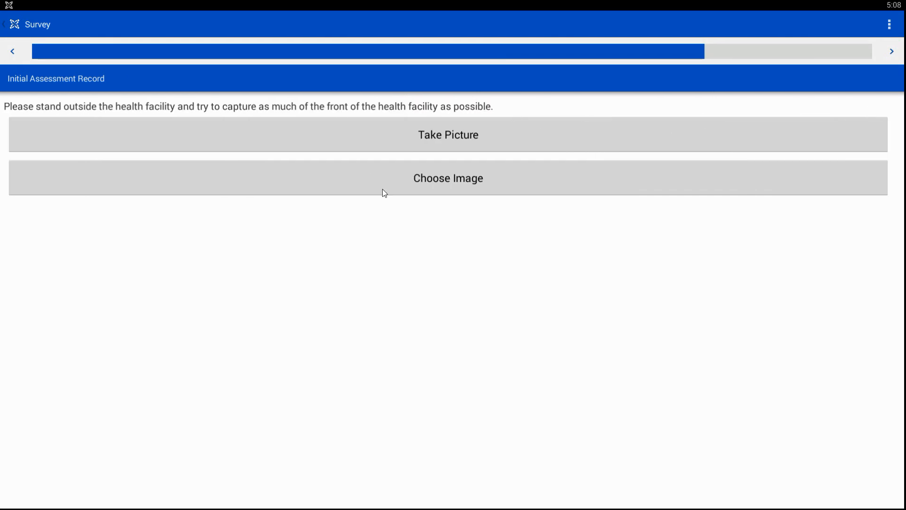
# Take a picture with the camera for the health facility photo question, accept it and review the attached image.
pyautogui.click(464, 136)
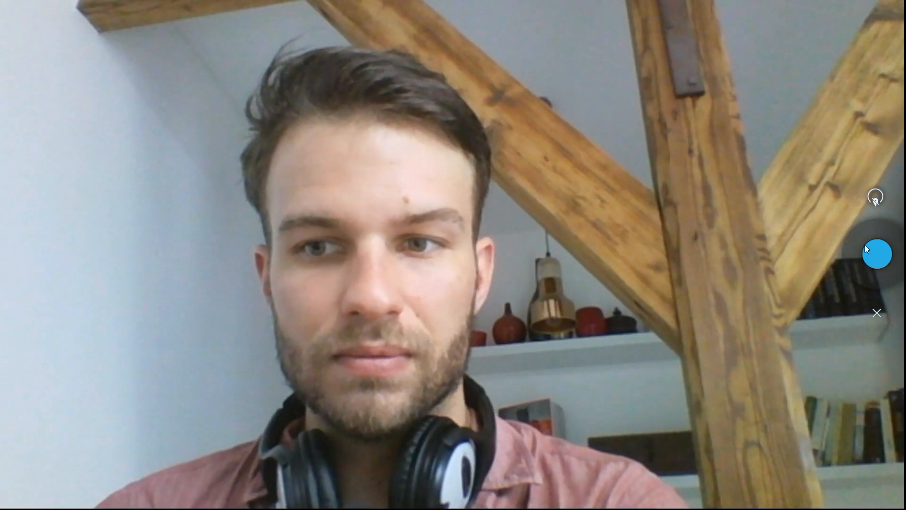
pyautogui.click(877, 255)
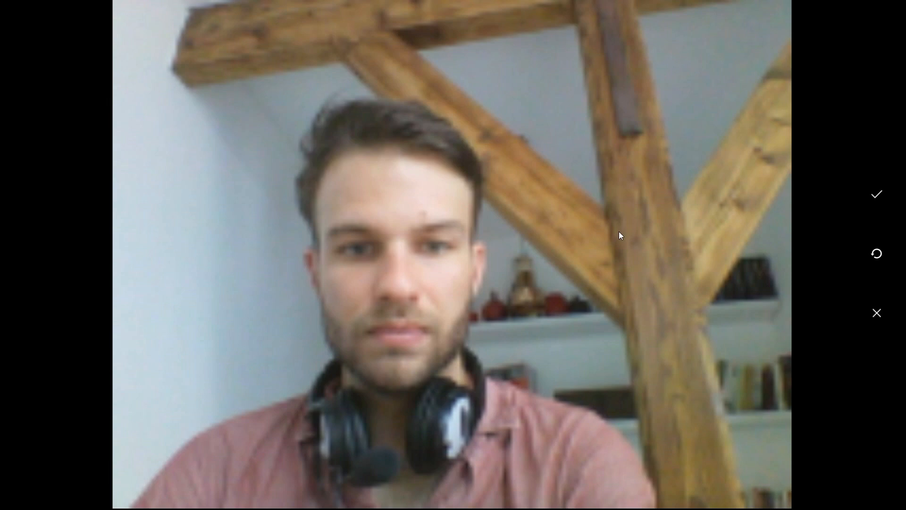
pyautogui.click(877, 195)
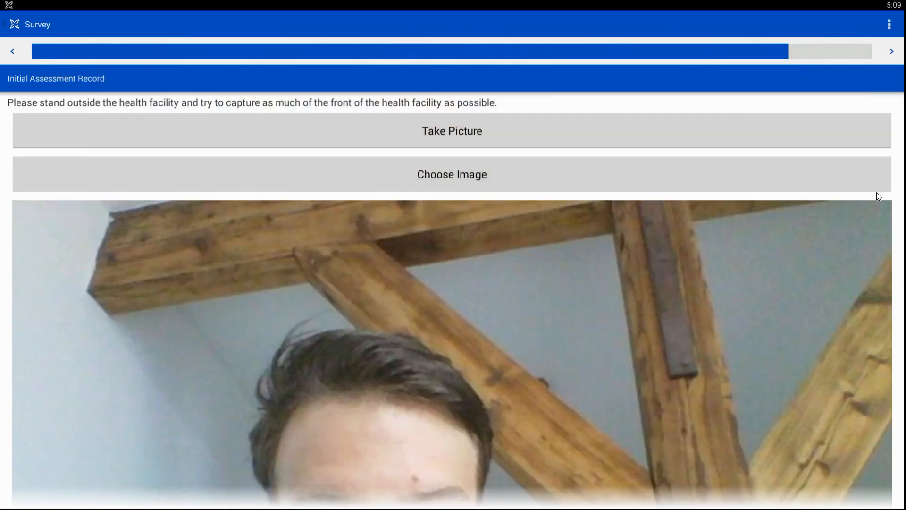
pyautogui.scroll(-8, 615, 315)
pyautogui.scroll(8, 615, 315)
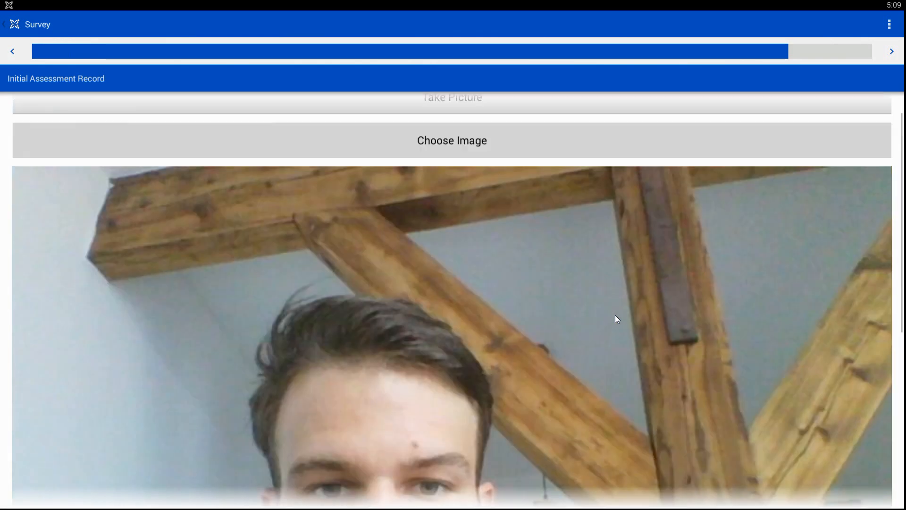
# Record the GPS location for the last survey question and finish the form.
pyautogui.click(892, 51)
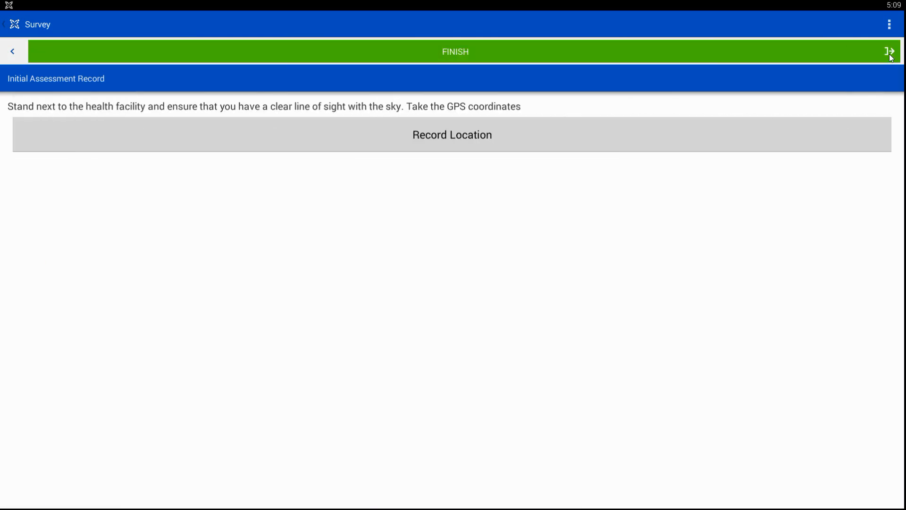
pyautogui.click(466, 138)
pyautogui.click(558, 140)
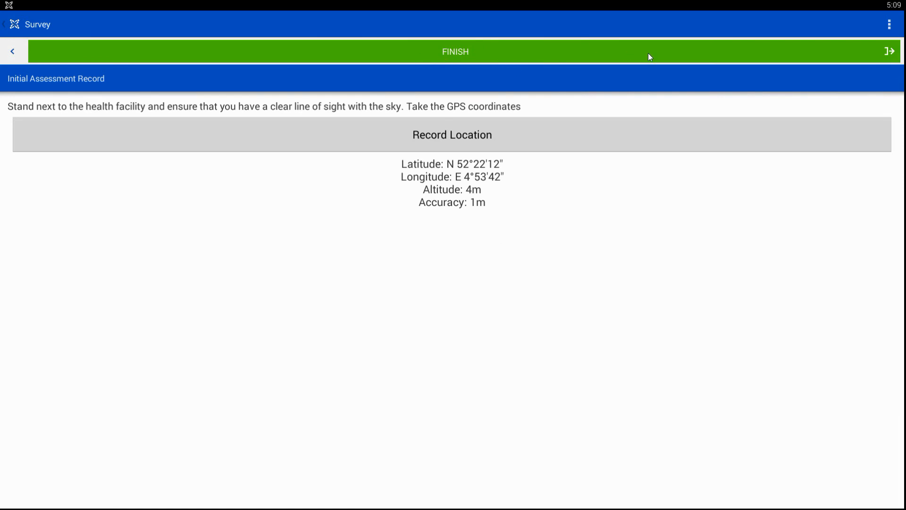
pyautogui.click(677, 53)
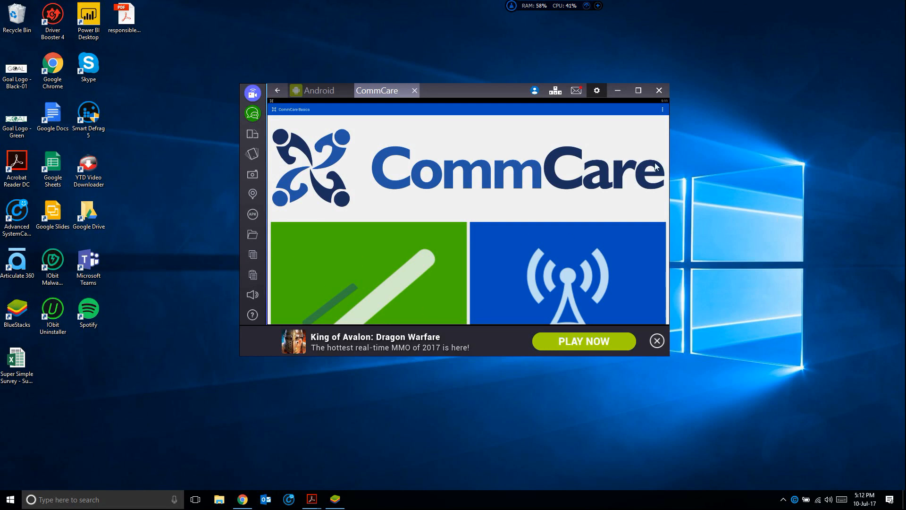
# Show BlueStacks in a smaller window, open its location setting and search the map for Kenya.
pyautogui.click(638, 90)
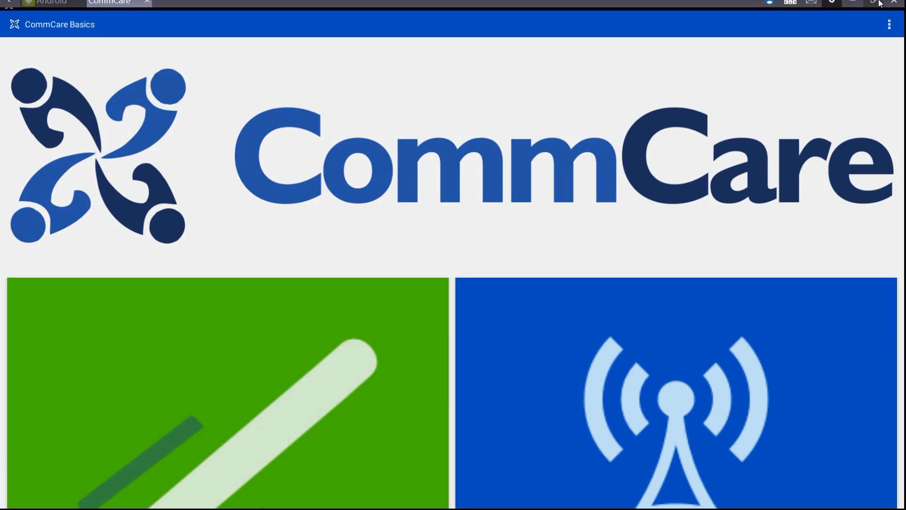
pyautogui.click(875, 8)
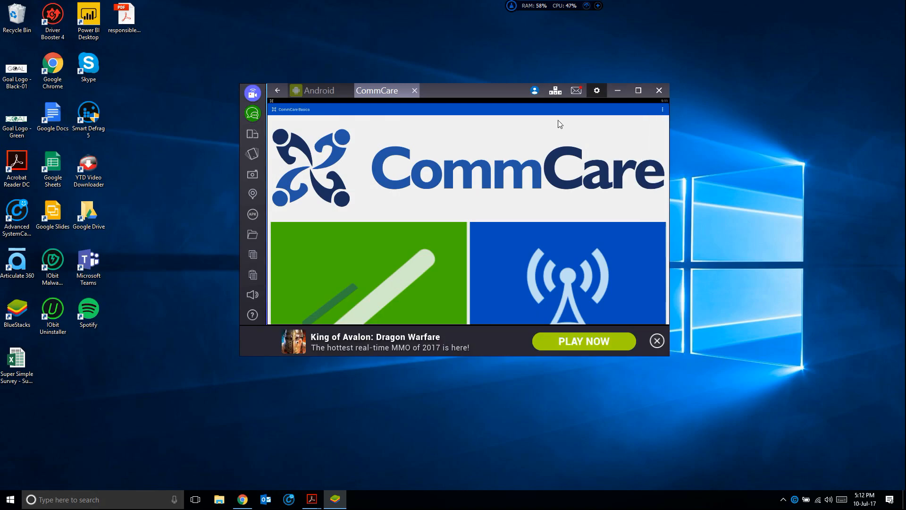
pyautogui.click(253, 194)
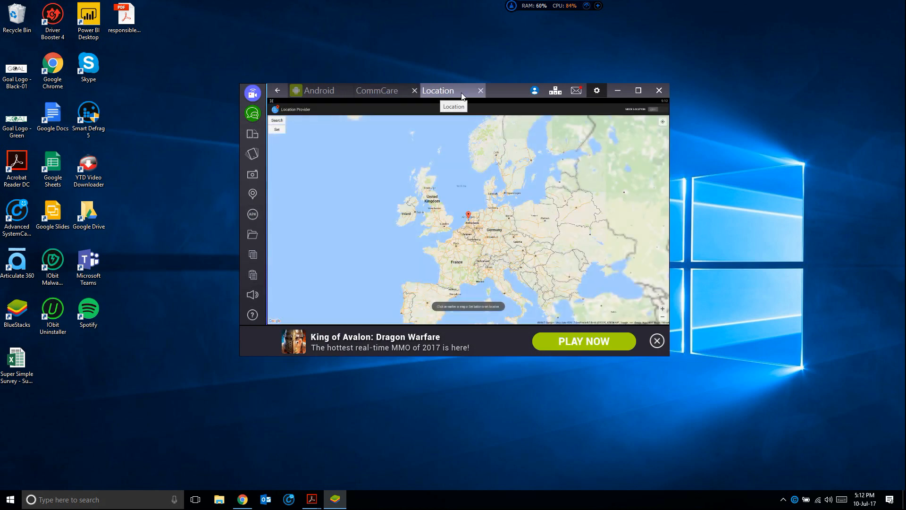
pyautogui.click(277, 120)
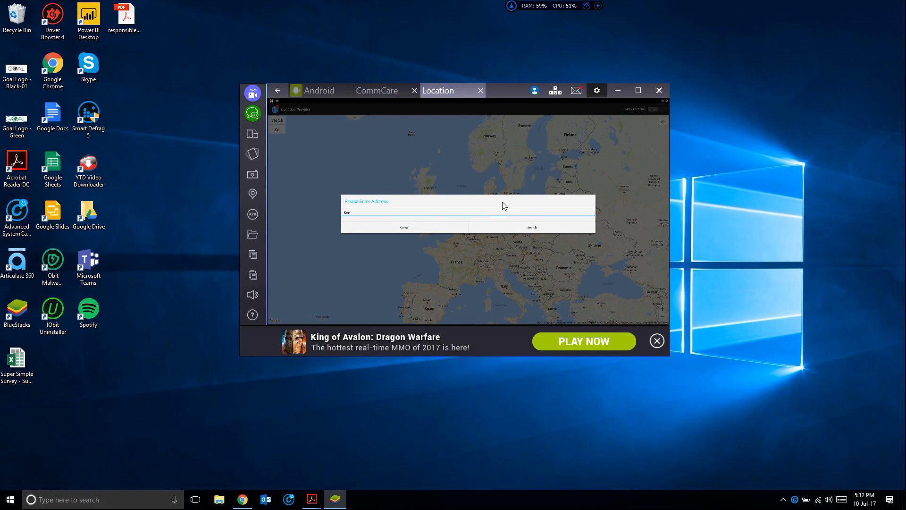
pyautogui.click(534, 231)
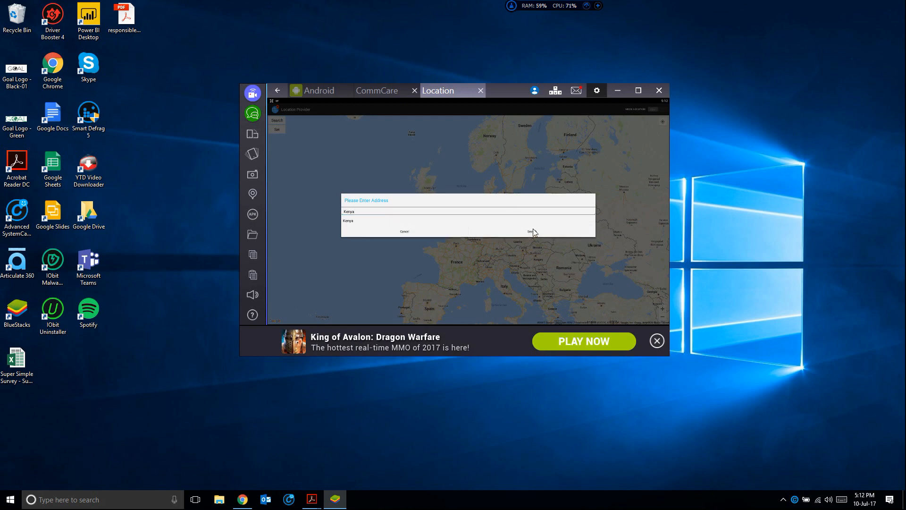
pyautogui.click(349, 219)
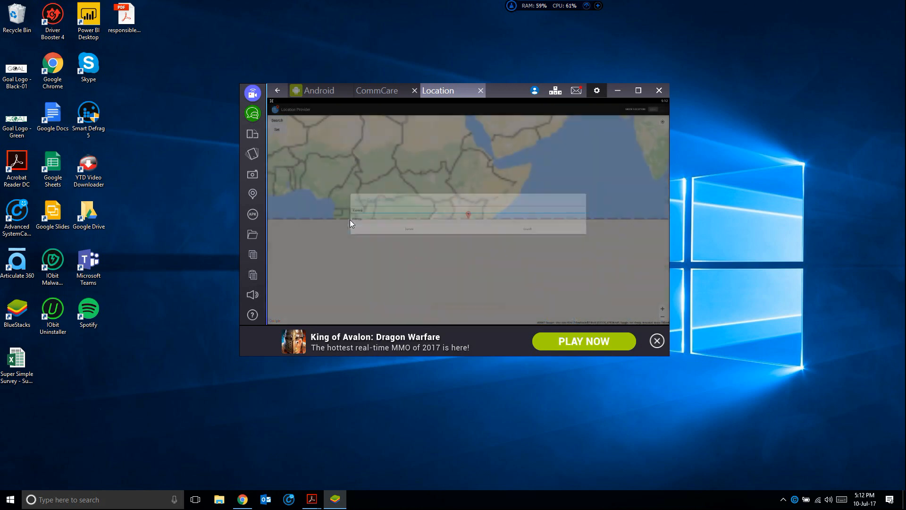
# Enable mock locations and set the device's location to a point in eastern Kenya on the map.
pyautogui.scroll(3, 478, 207)
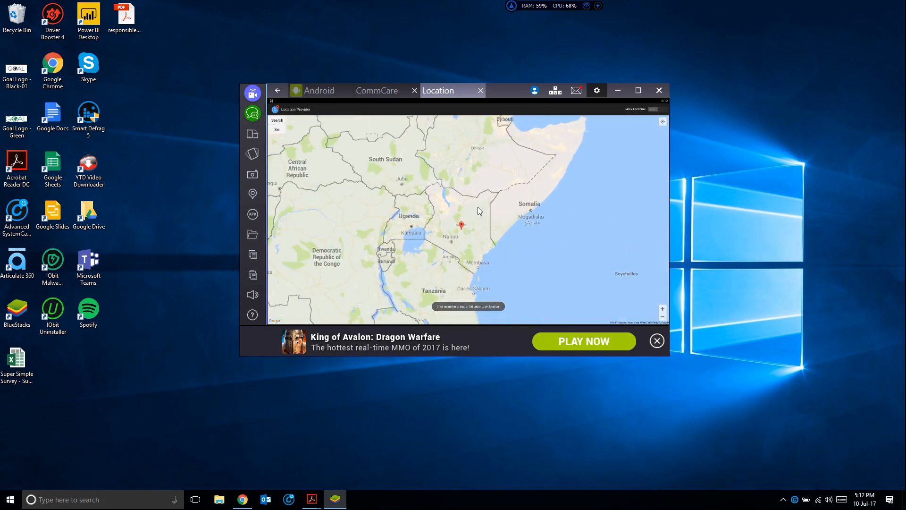
pyautogui.scroll(4, 491, 205)
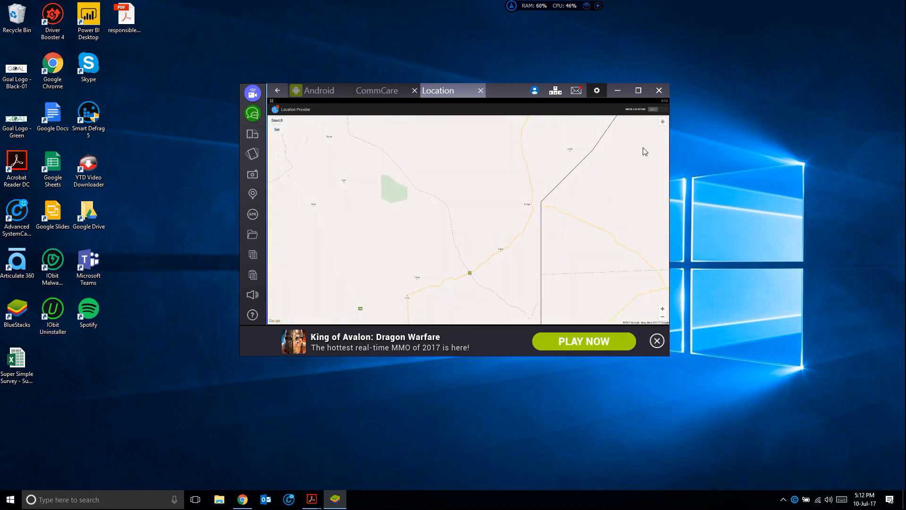
pyautogui.click(660, 110)
pyautogui.click(483, 227)
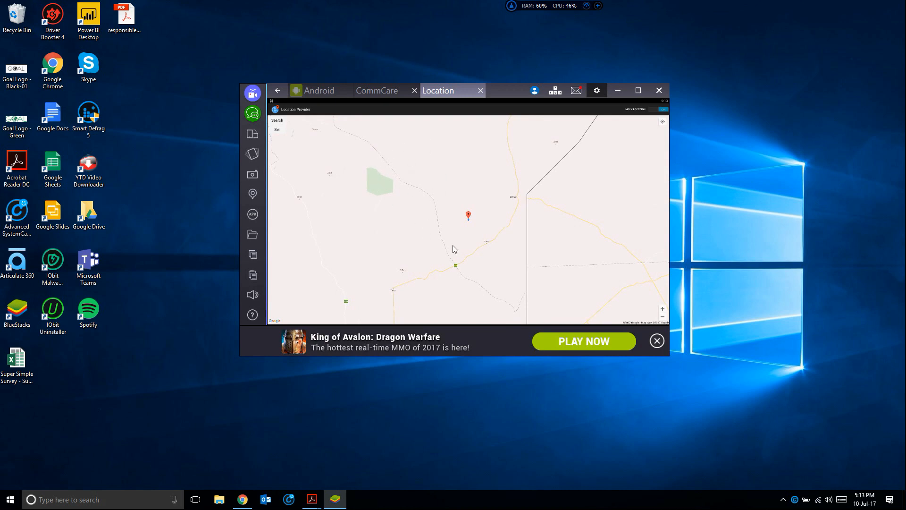
pyautogui.click(386, 228)
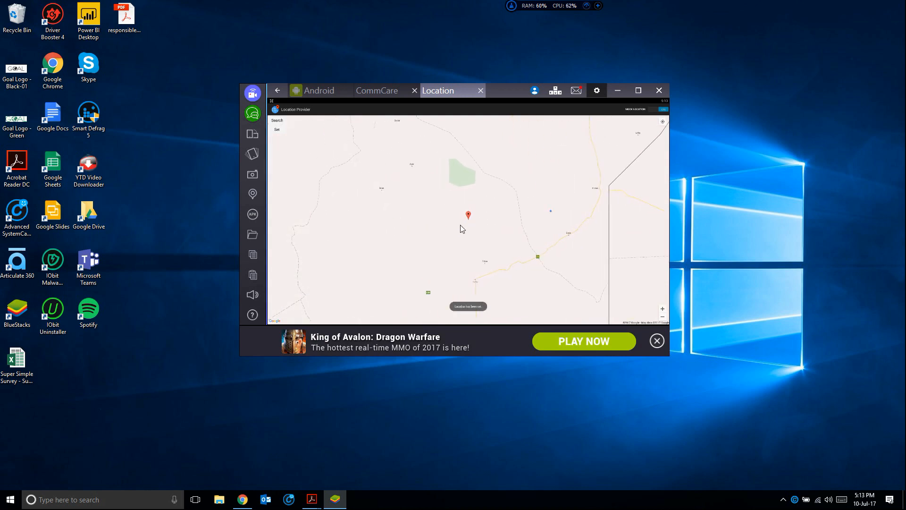